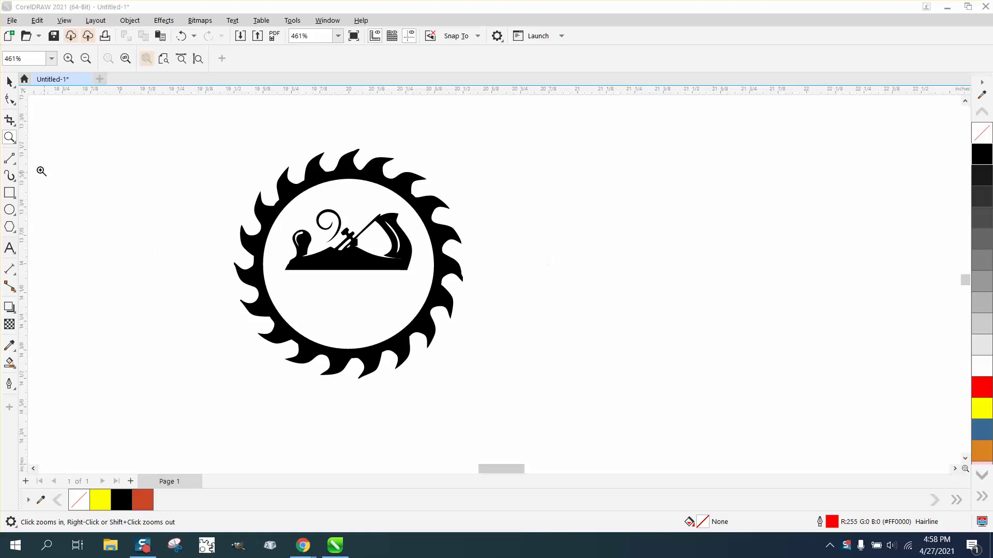
Step: Zoom in on the saw-blade medallion, return to the Pick tool and zoom back out
drag(221, 140, 526, 393)
click(13, 84)
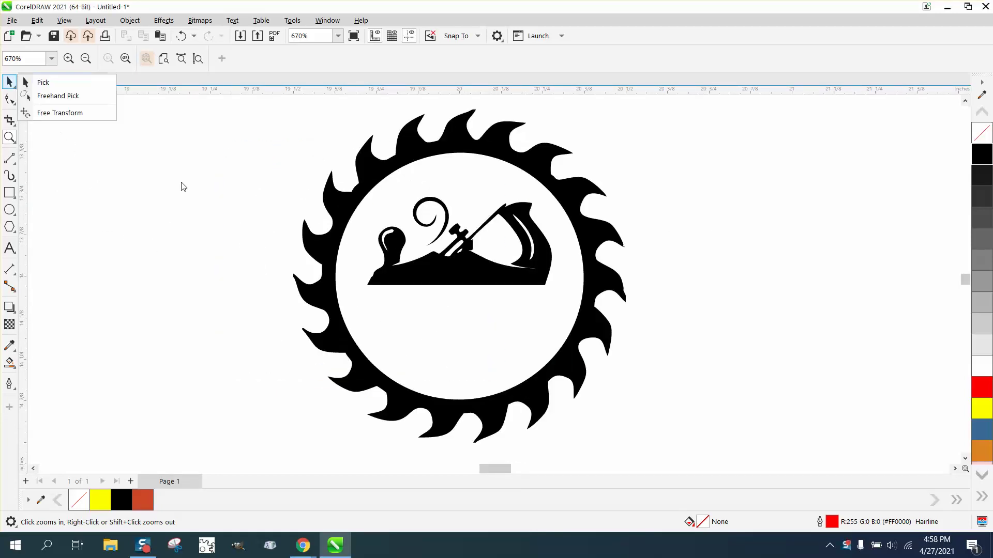
click(43, 83)
scroll(231, 209, down, 3)
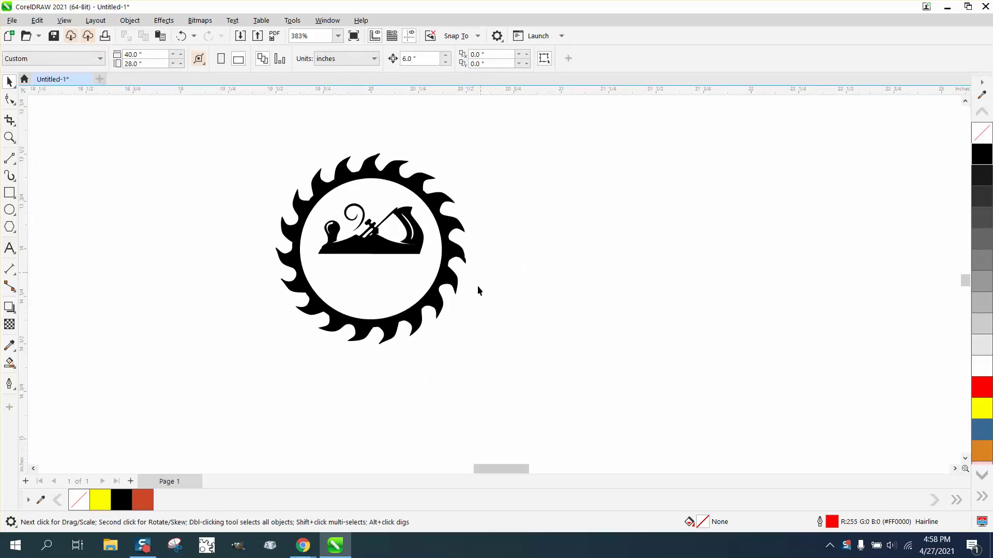
Step: Bring up the clipart woodworkers results and filter them to black-and-white, large images
mouse_move(303, 545)
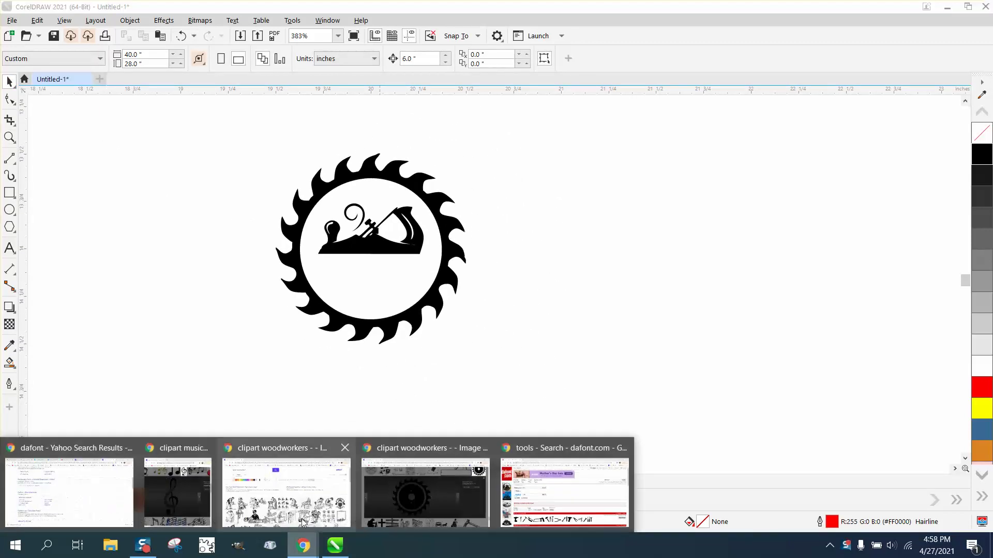
click(288, 486)
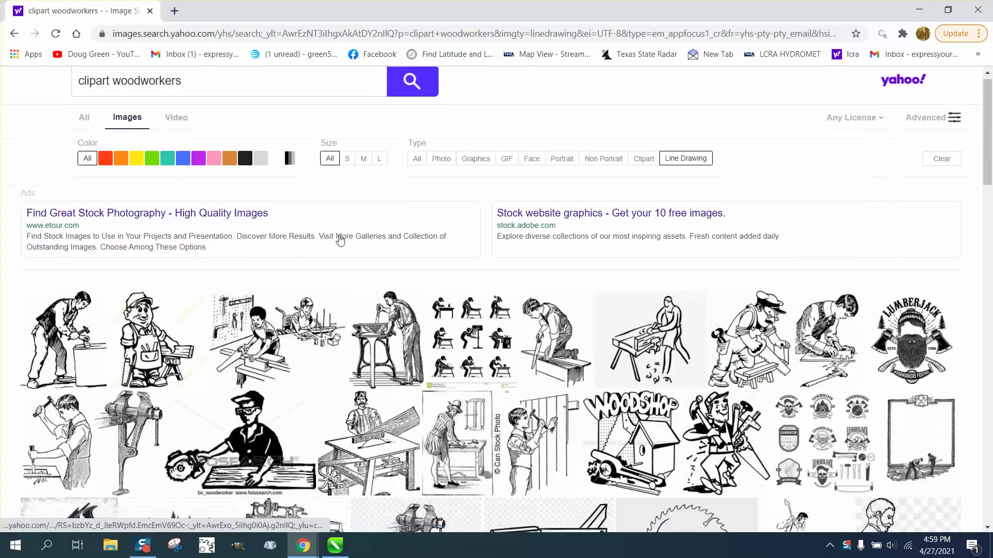
scroll(339, 238, down, 5)
scroll(419, 251, up, 5)
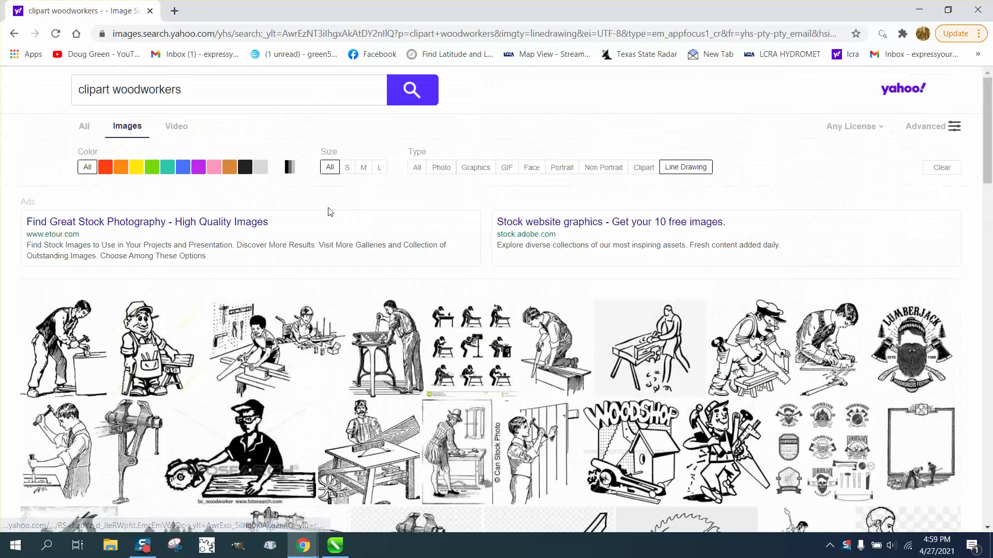
click(288, 174)
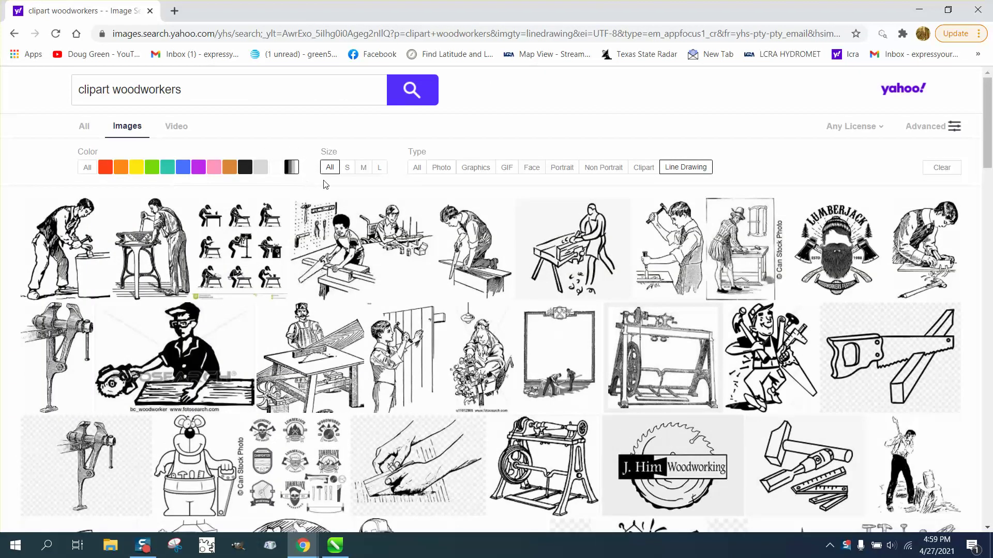
click(379, 170)
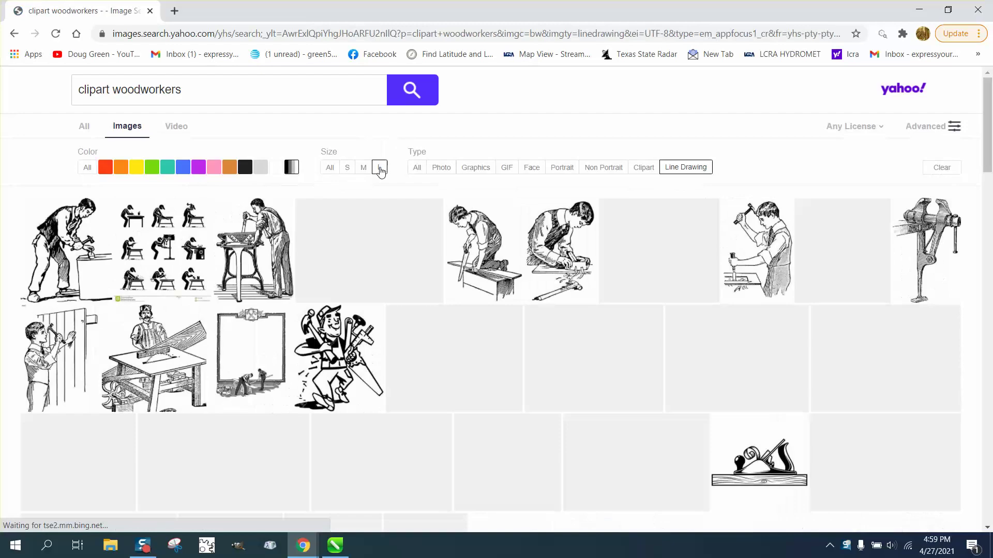
Step: Scroll down through the filtered line-drawing results and back up
scroll(360, 182, down, 5)
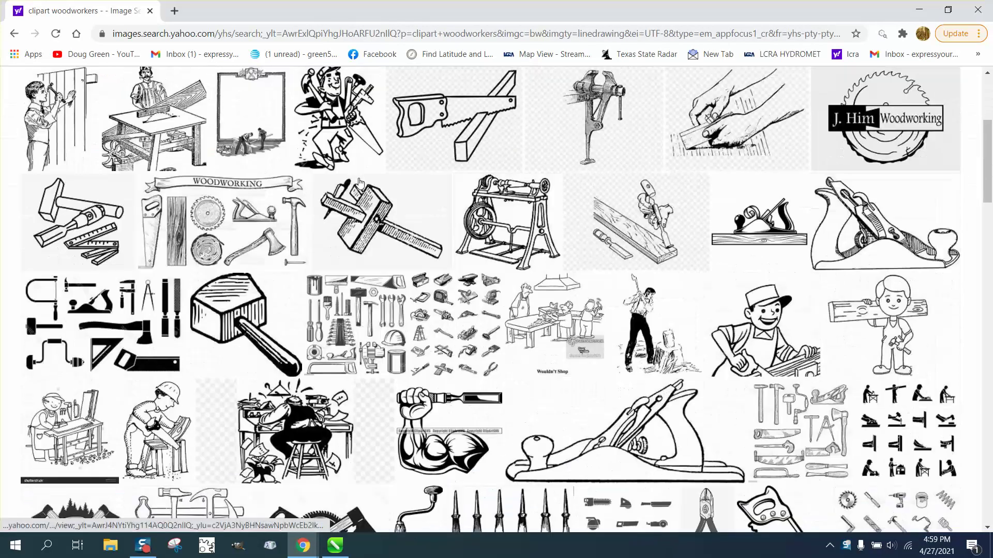
scroll(360, 182, down, 10)
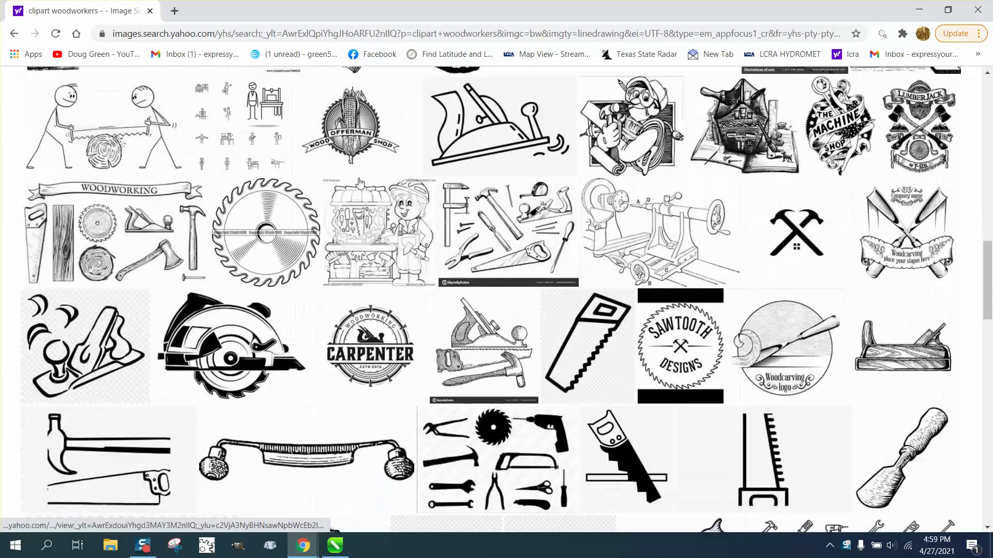
scroll(360, 184, down, 6)
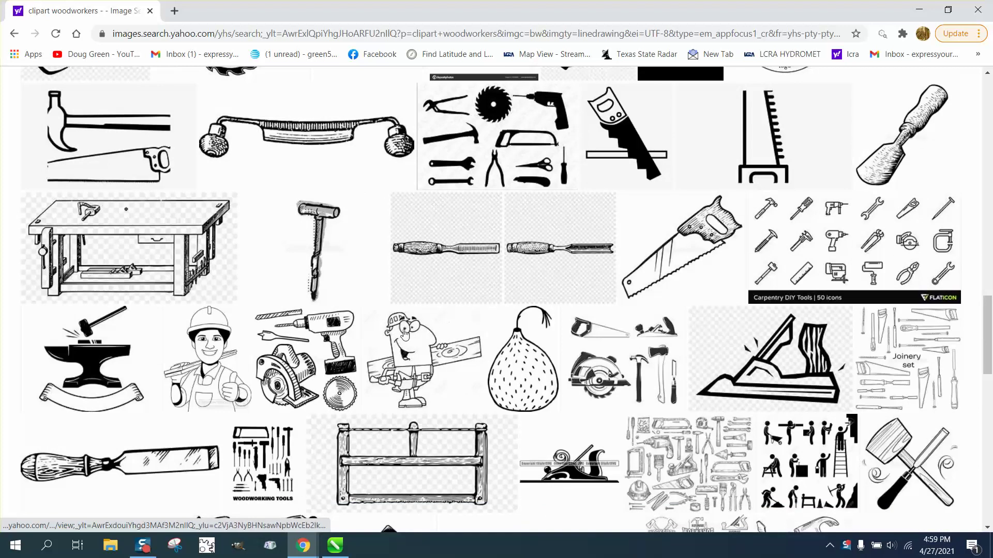
scroll(409, 337, down, 1)
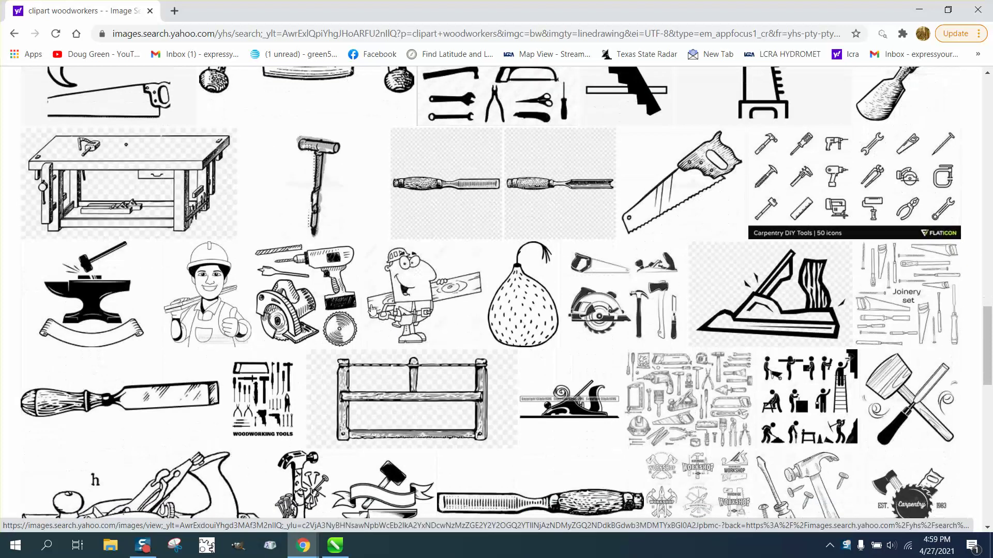
scroll(365, 342, down, 2)
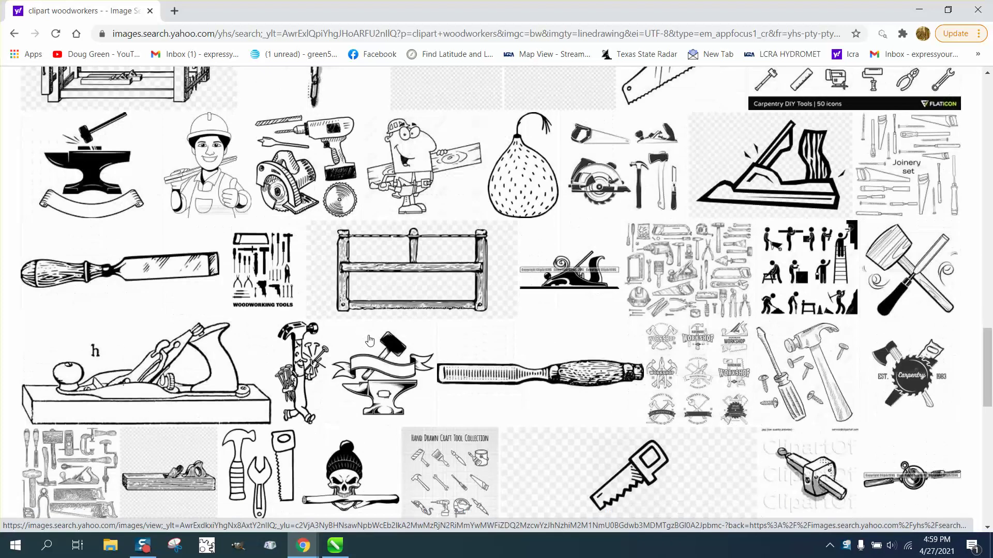
scroll(393, 360, down, 5)
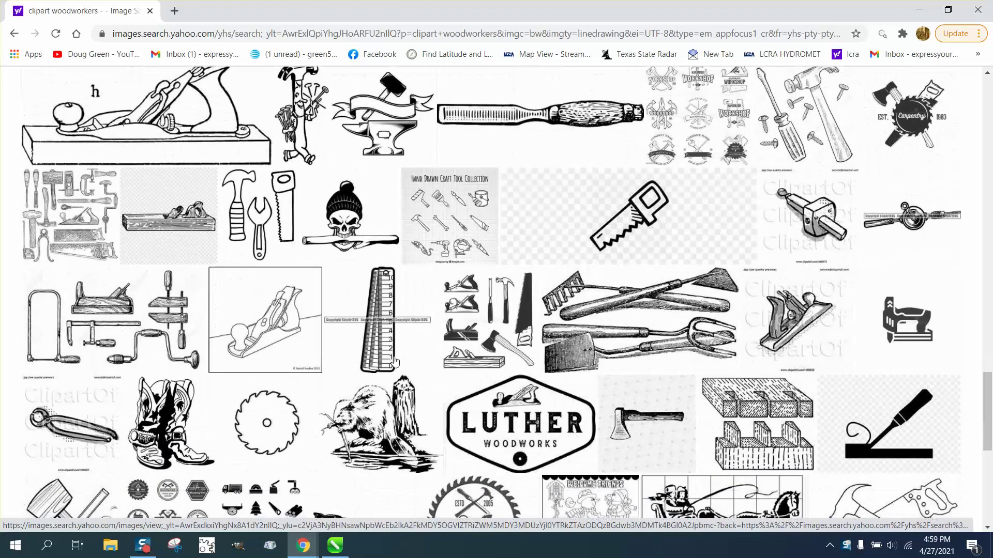
scroll(395, 361, down, 4)
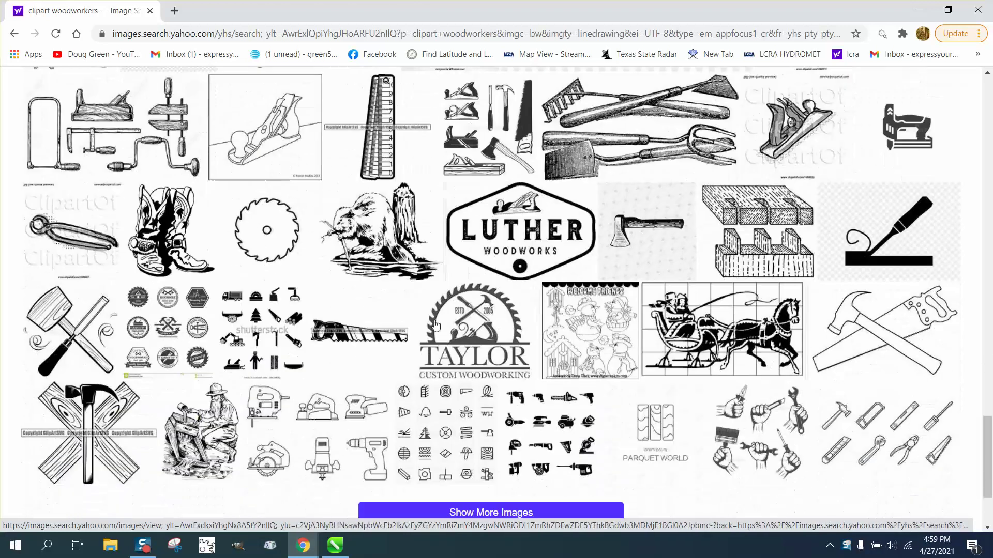
scroll(631, 235, up, 15)
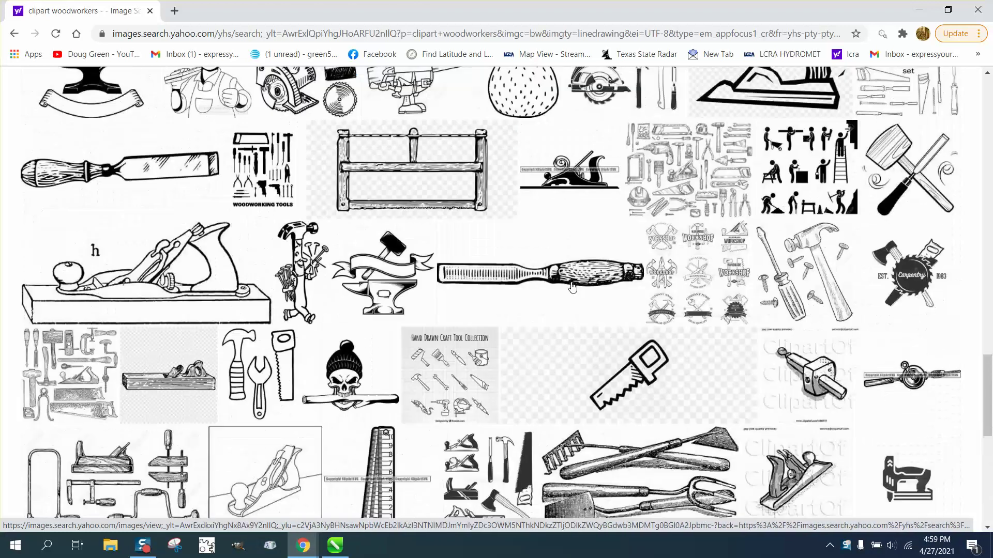
scroll(631, 235, up, 10)
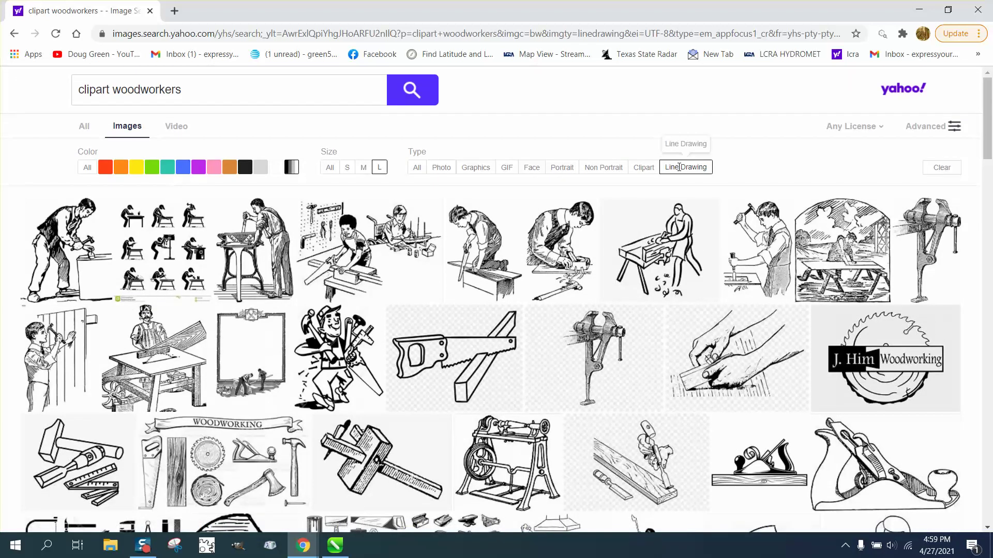
Step: Filter the results to Clipart, try Graphics, then settle back on Clipart
click(642, 167)
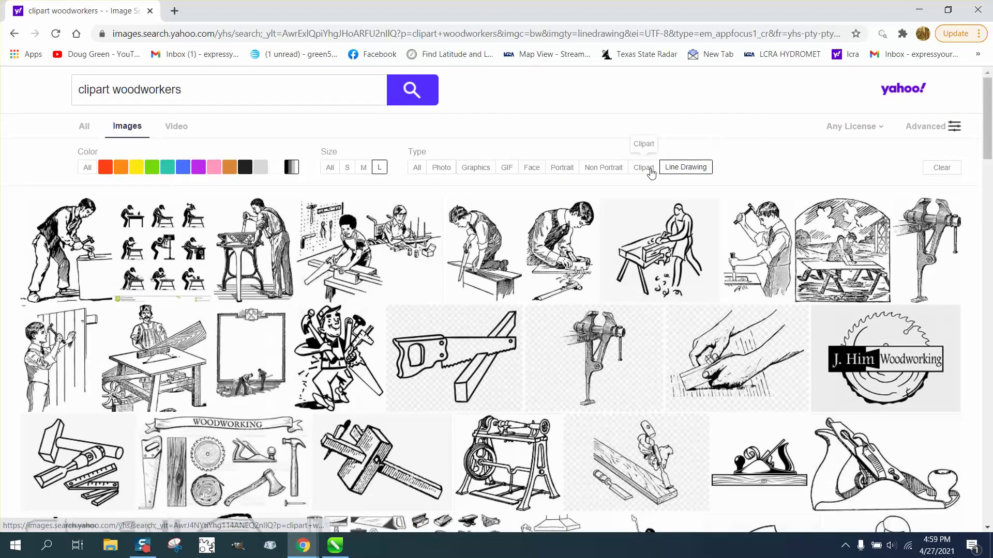
scroll(629, 196, down, 3)
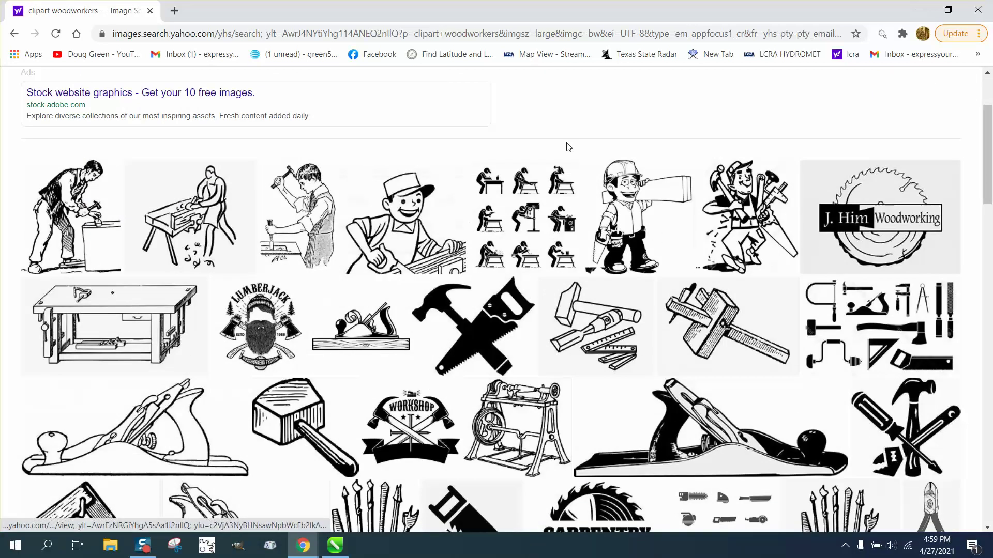
scroll(569, 163, up, 1)
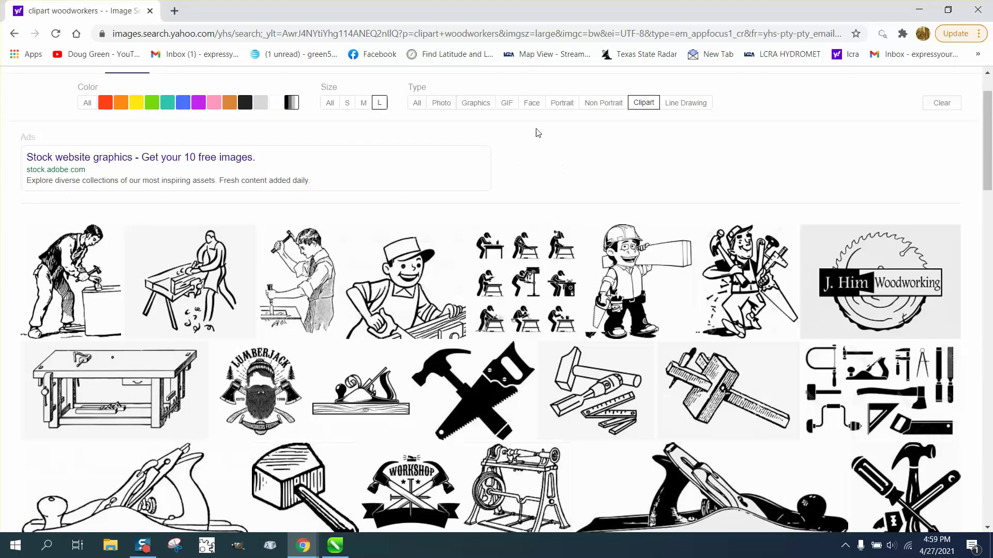
click(480, 105)
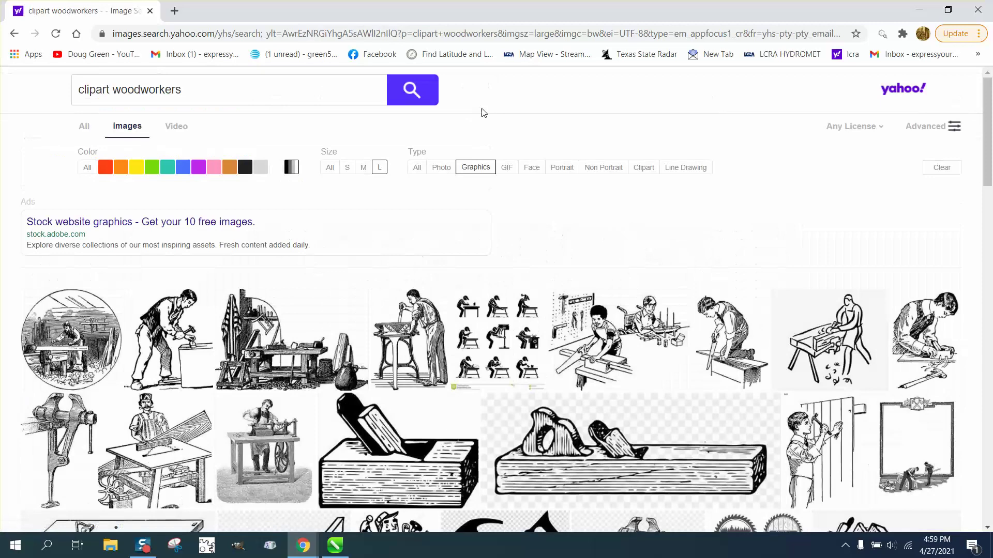
click(643, 167)
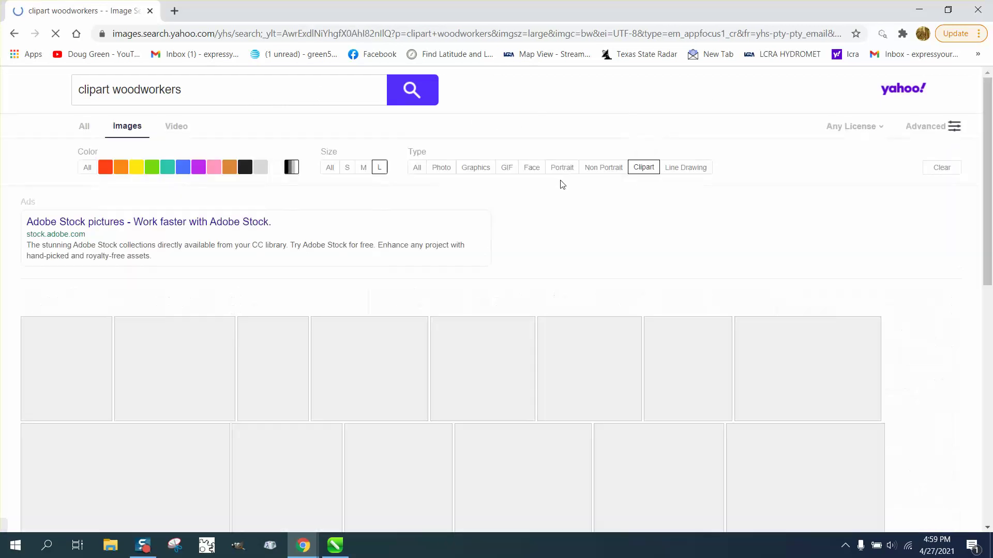
scroll(556, 182, down, 10)
scroll(554, 183, down, 10)
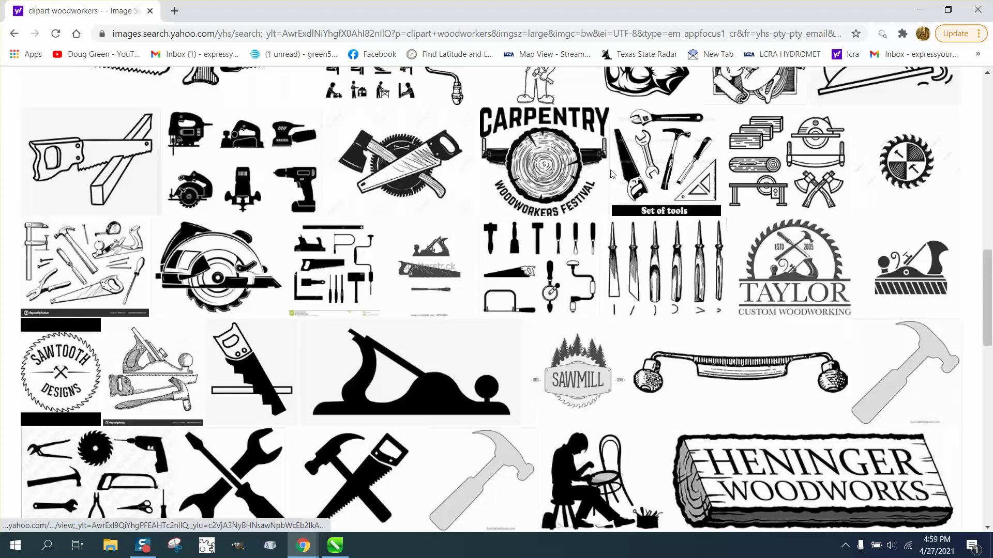
scroll(612, 174, down, 5)
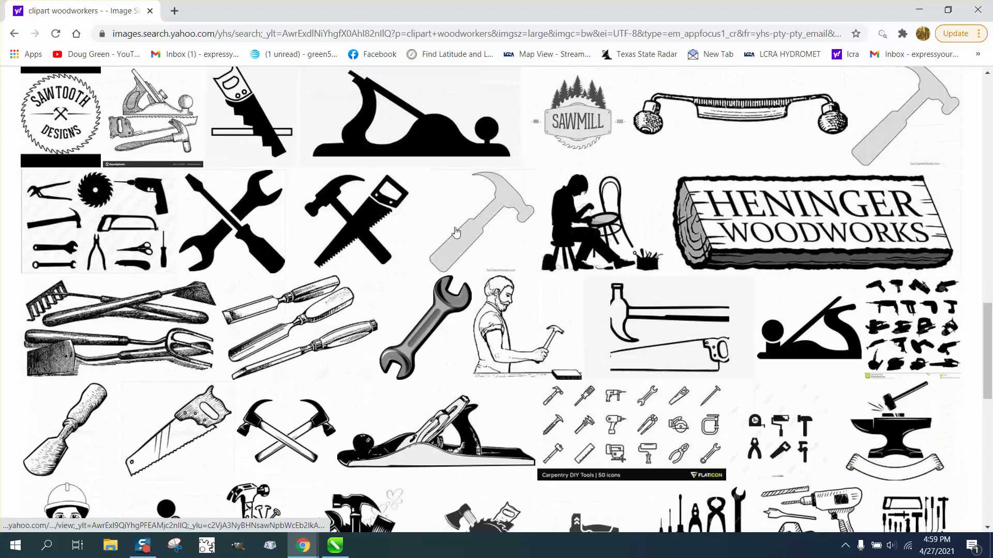
Step: Preview the solid wood-plane silhouette enlarged, close it and keep scrolling the results
click(437, 152)
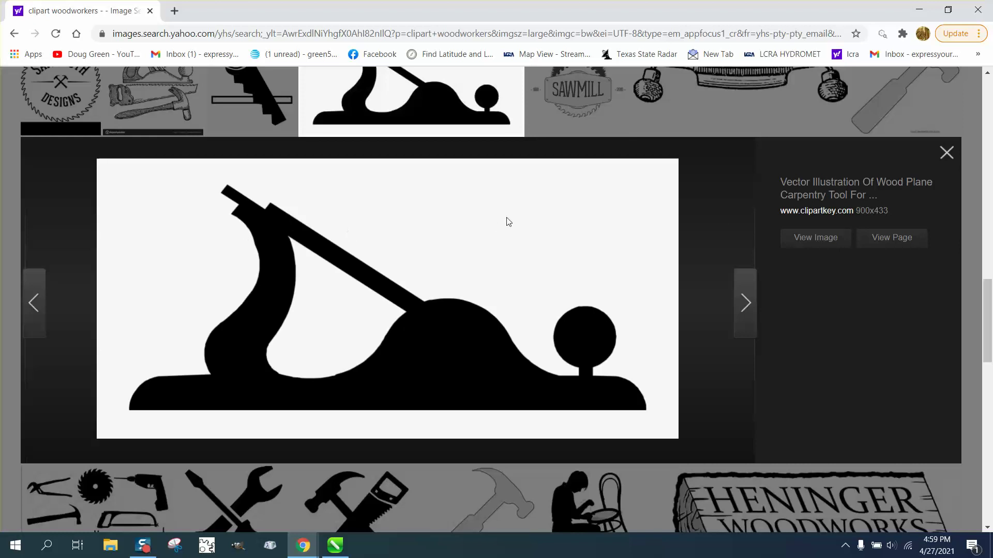
click(944, 152)
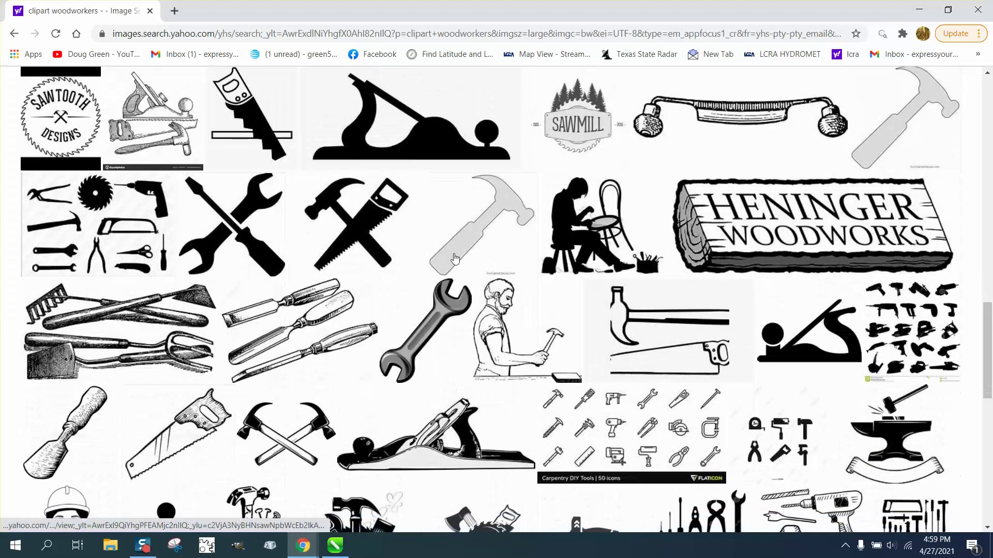
scroll(451, 243, down, 10)
scroll(452, 243, down, 2)
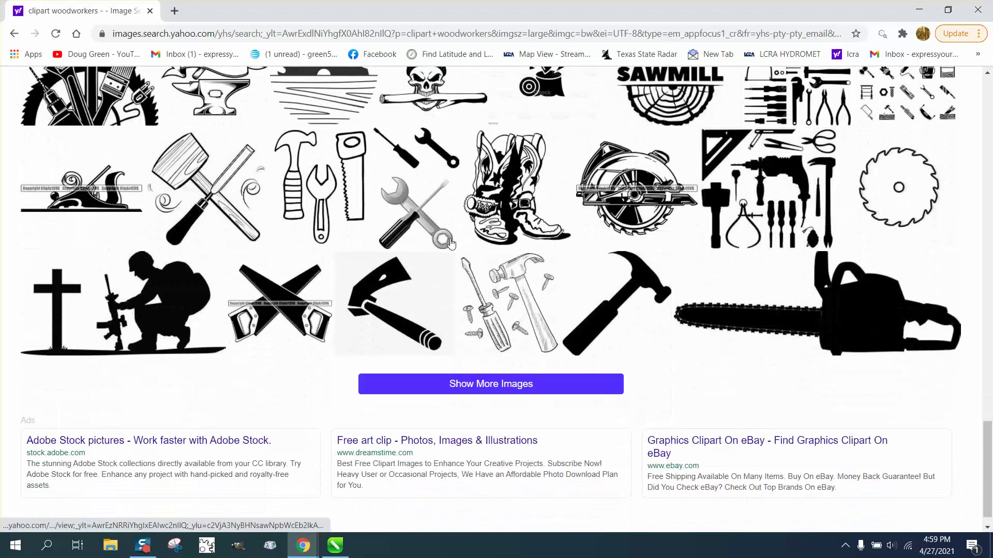
Step: Back in CorelDRAW, marquee-zoom onto both TAYLOR logos, then the traced logo's tools and plane
click(335, 545)
scroll(669, 238, down, 5)
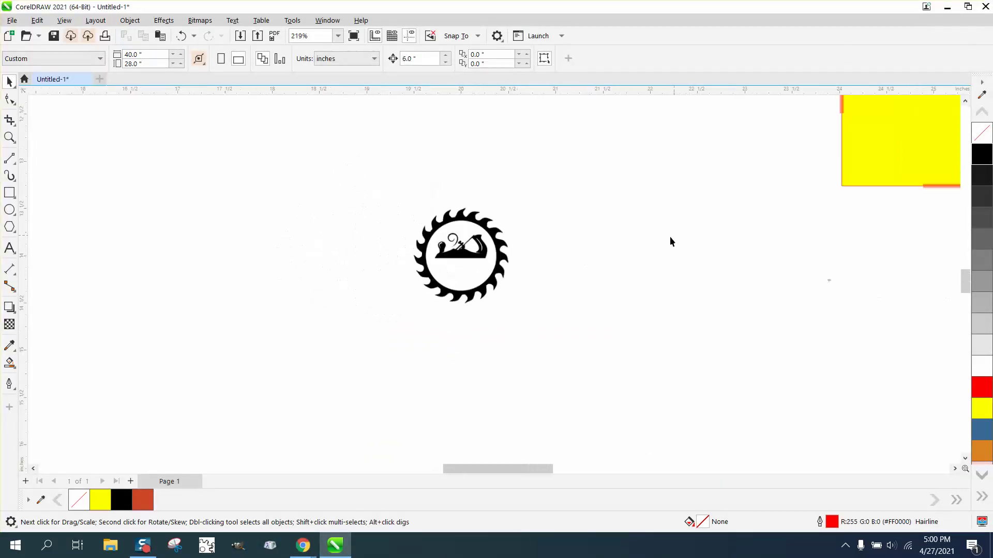
drag(963, 277, 963, 238)
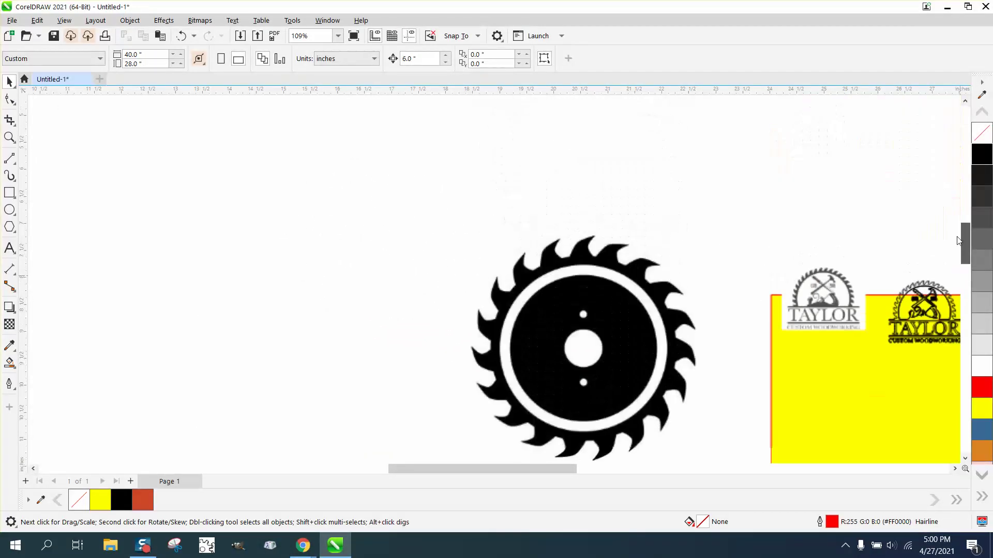
click(10, 136)
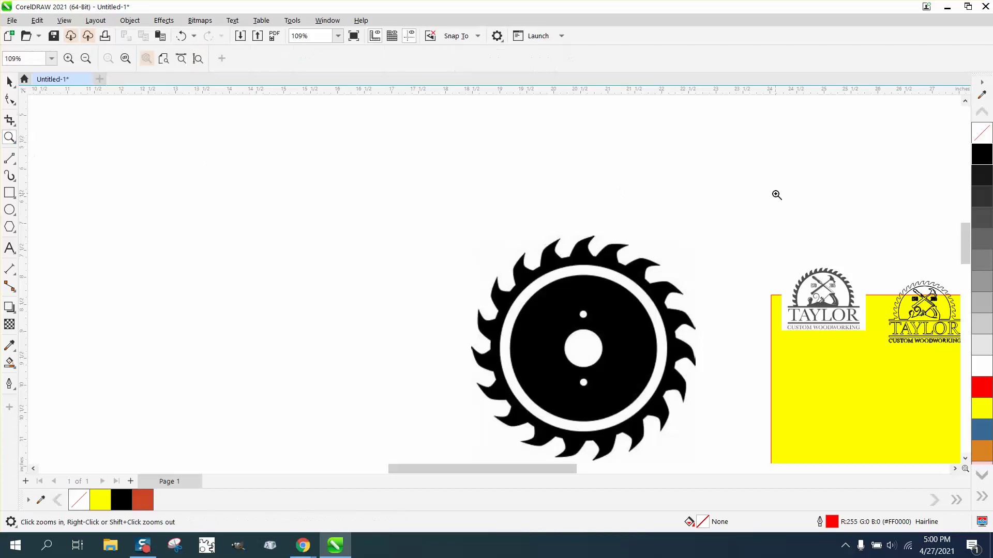
drag(784, 253, 928, 342)
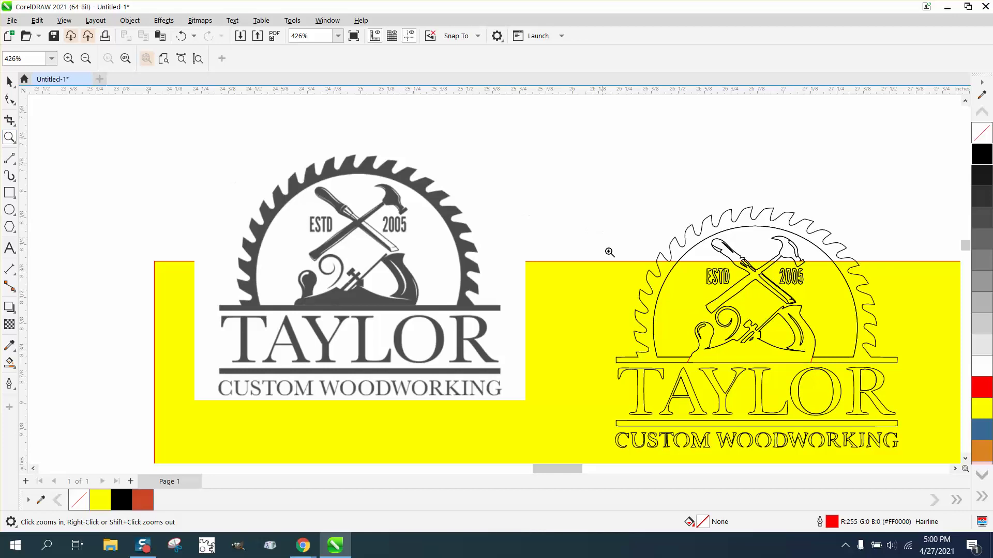
drag(848, 361, 847, 361)
scroll(401, 249, down, 1)
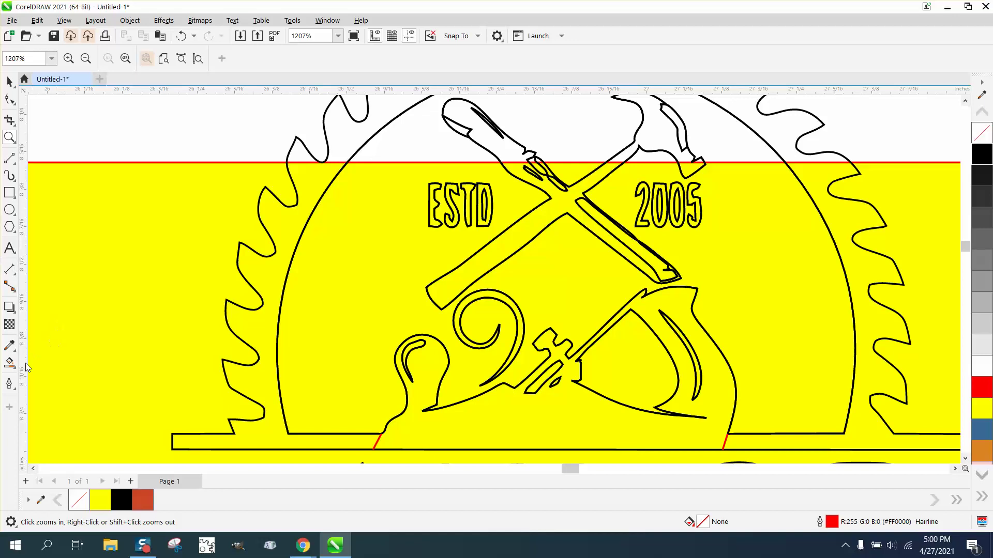
Step: Set the Smart Fill colour to black from the RGB Palette
click(9, 362)
click(139, 59)
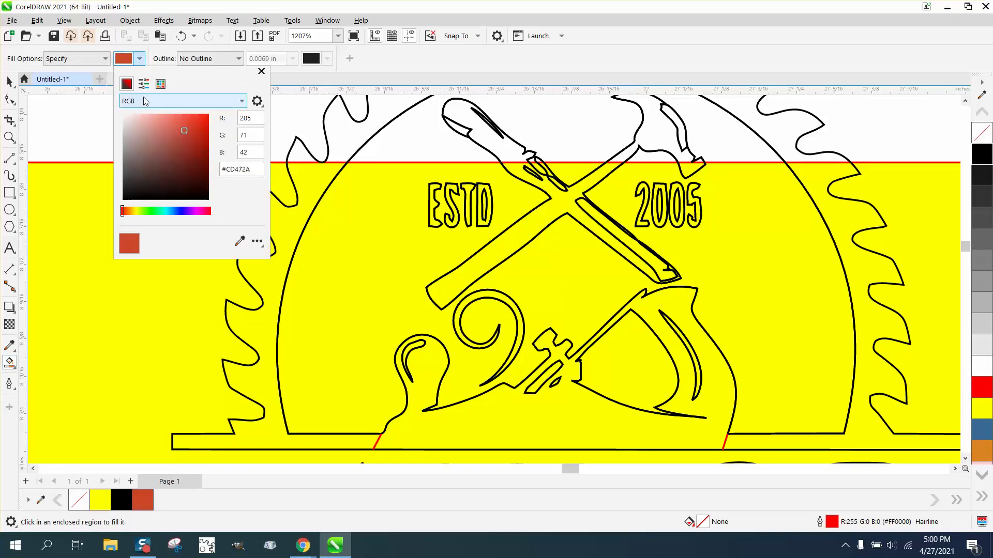
click(160, 83)
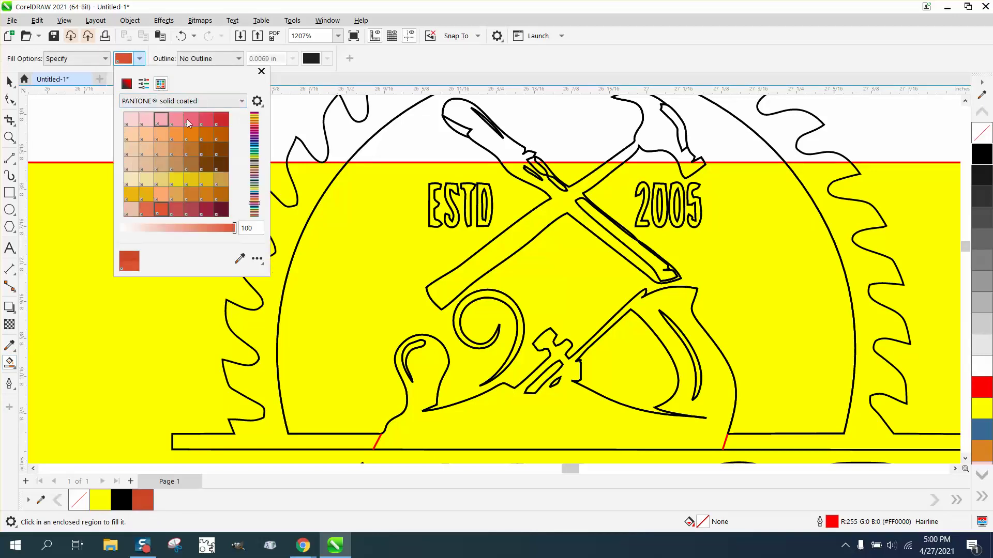
click(242, 102)
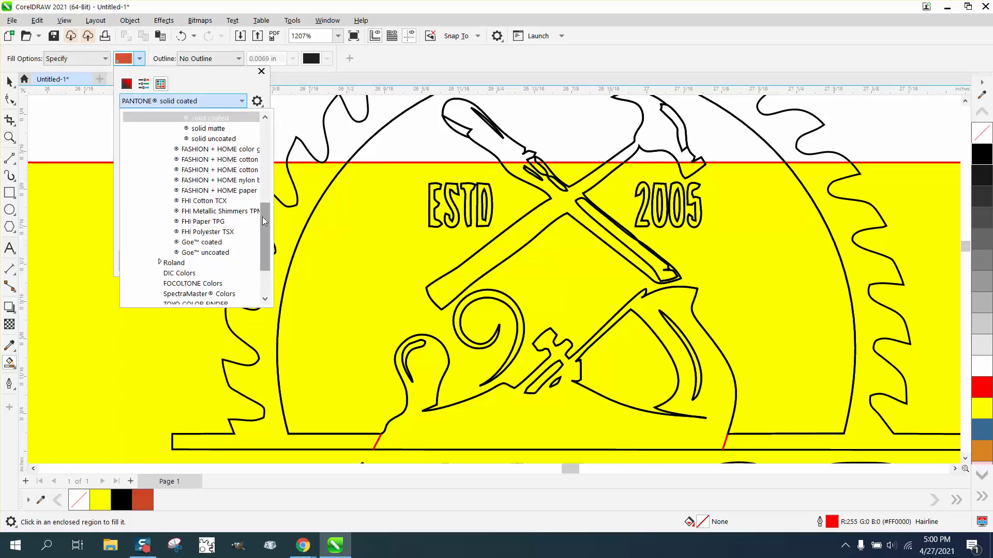
drag(262, 216, 271, 280)
click(187, 294)
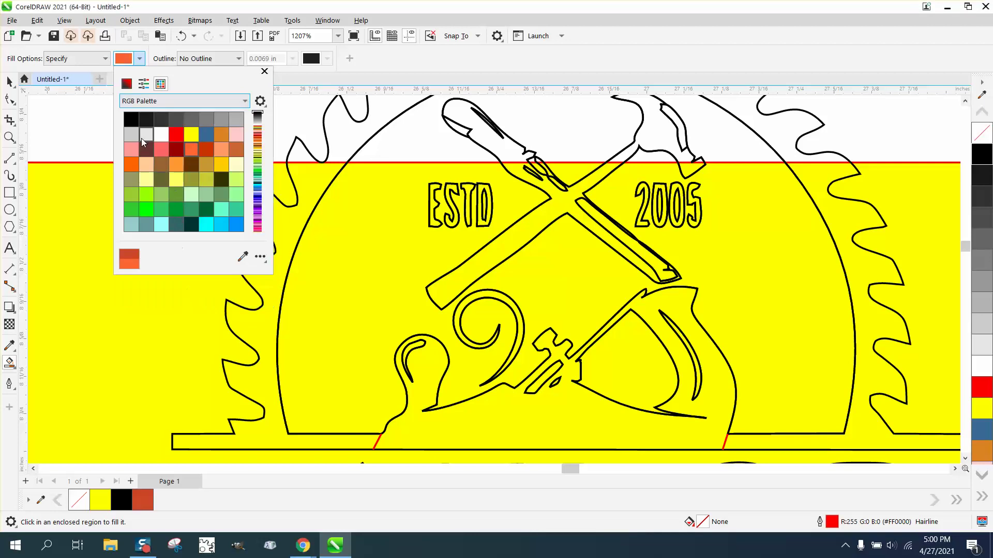
click(131, 119)
Step: Fill the plane body, another enclosed plane part and the curl shape black, then zoom out
click(580, 422)
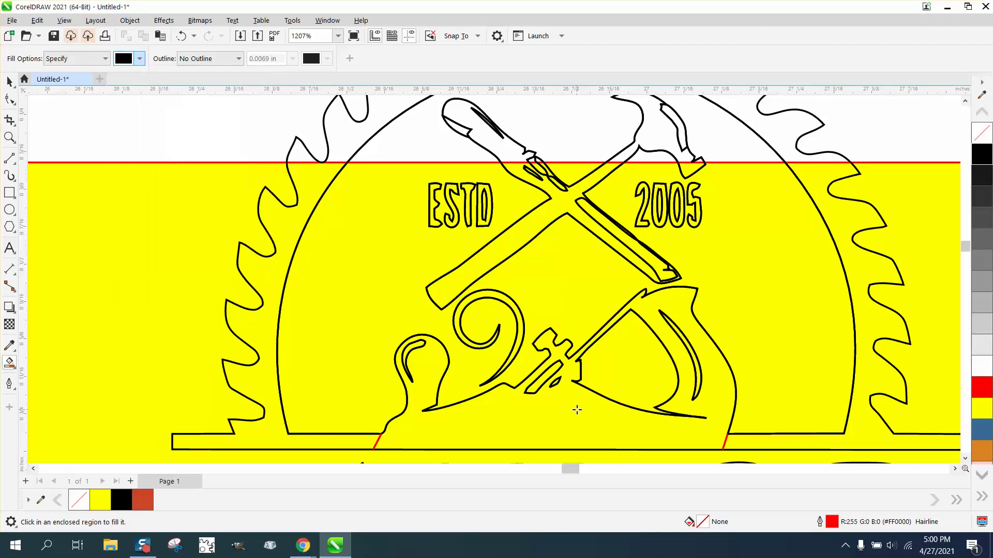
click(576, 411)
scroll(455, 321, down, 5)
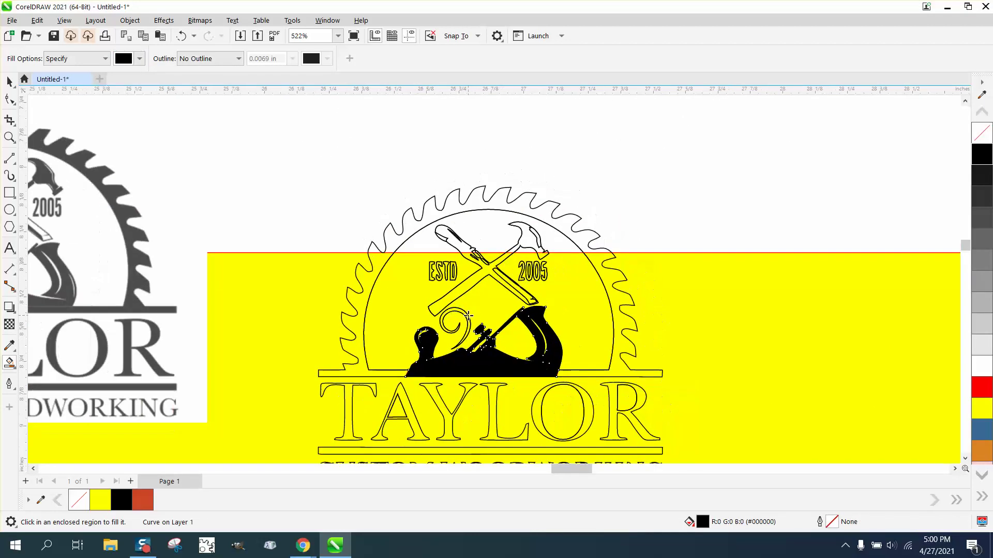
click(466, 314)
scroll(475, 311, down, 5)
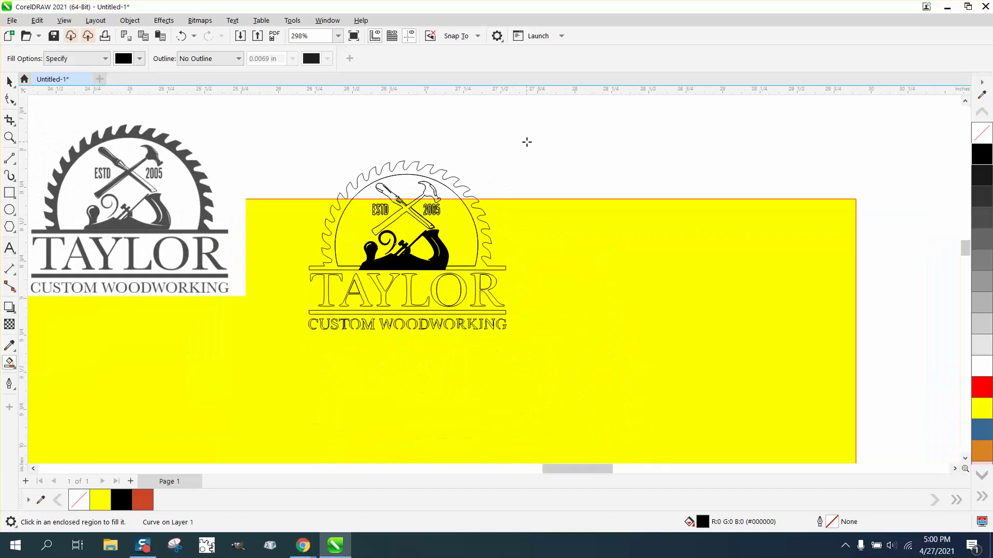
scroll(547, 145, down, 4)
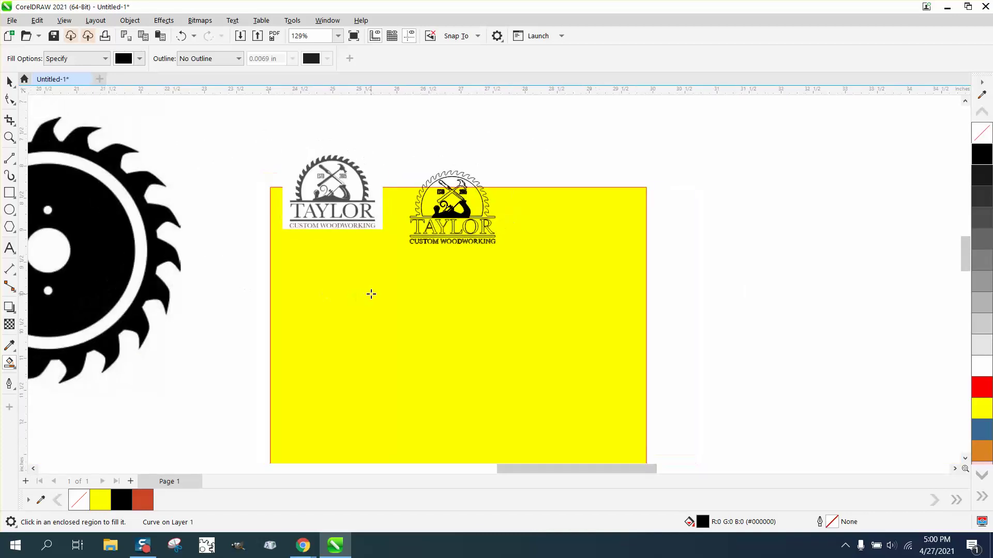
Step: Marquee-zoom around the drawing, ending in close view of the small saw-blade medallion
click(9, 137)
drag(231, 434, 233, 434)
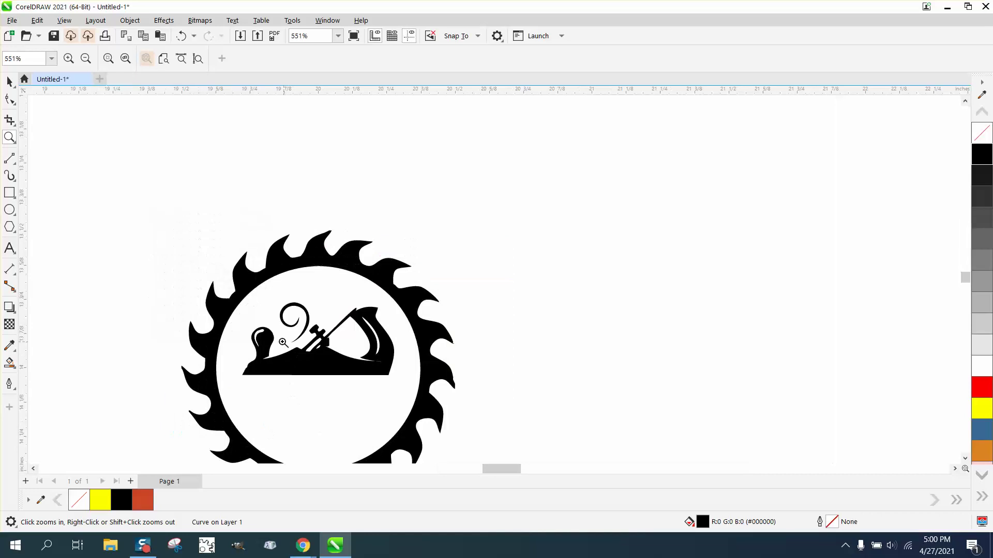
scroll(261, 290, down, 2)
scroll(262, 290, down, 6)
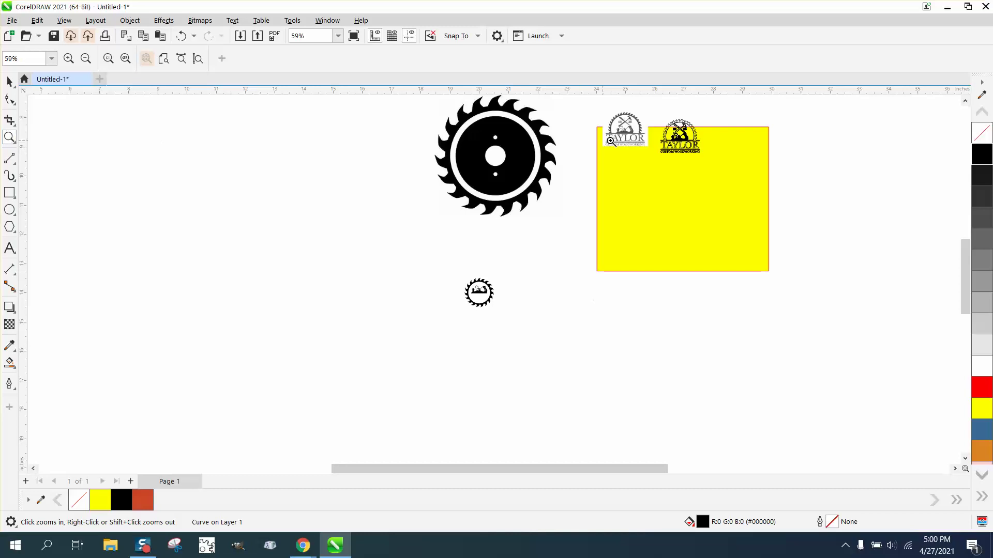
drag(666, 115, 731, 172)
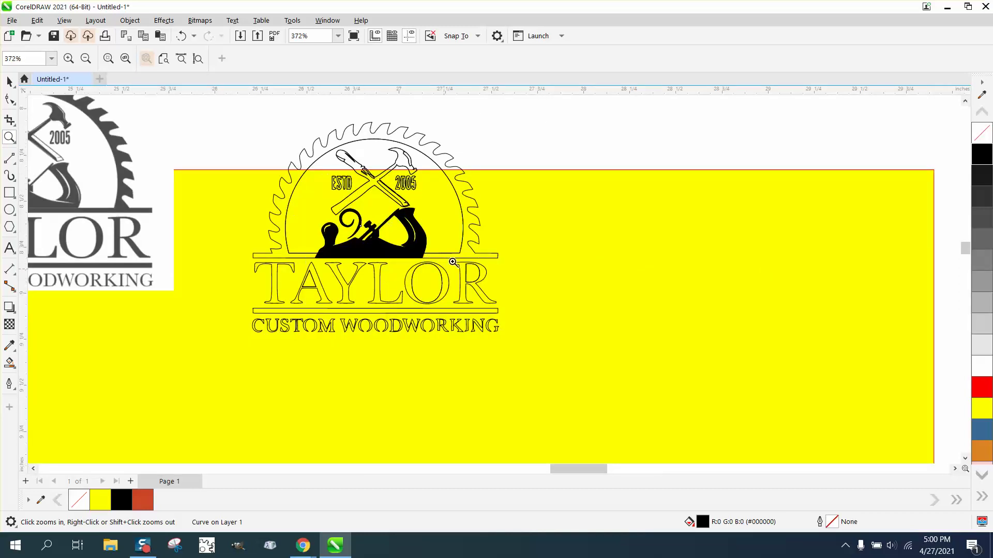
scroll(275, 255, down, 6)
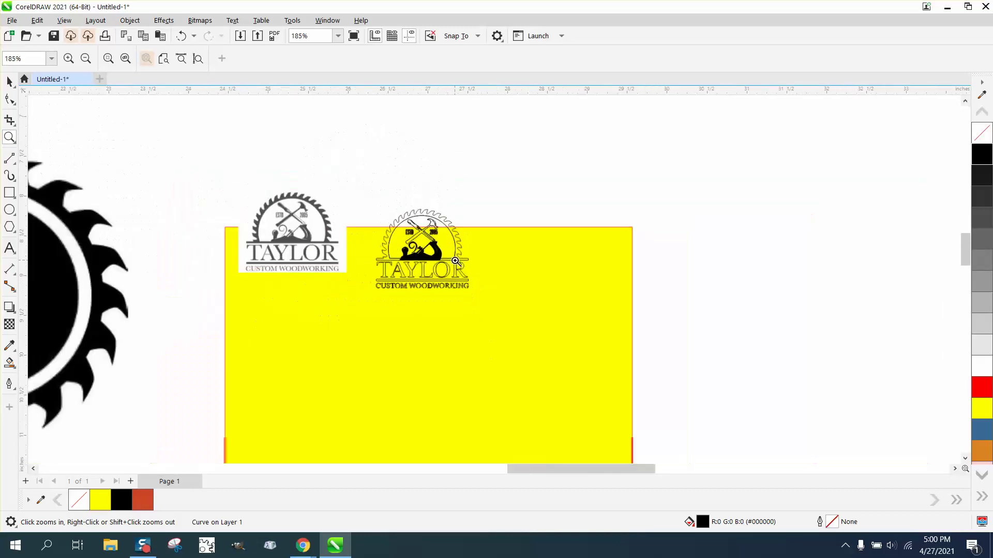
drag(248, 387, 300, 423)
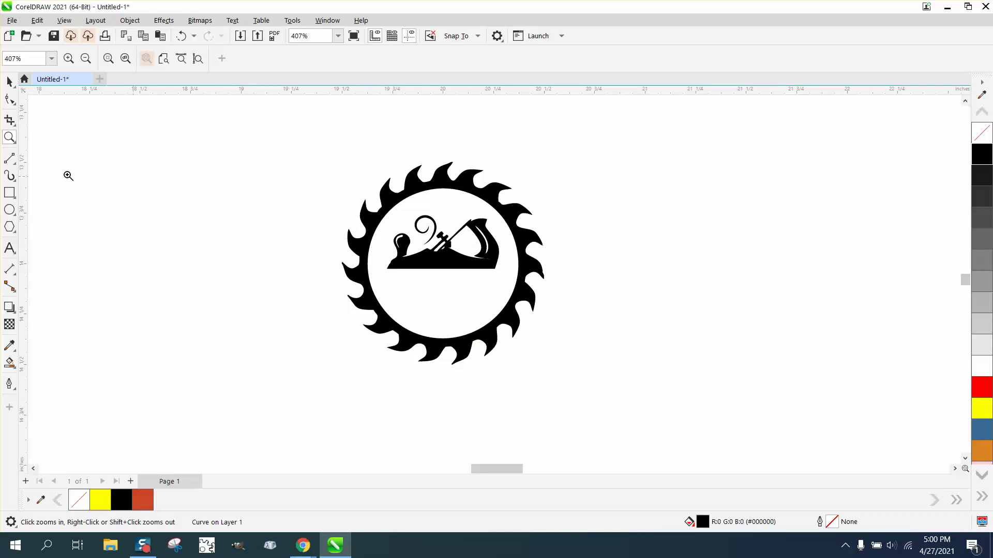
click(9, 81)
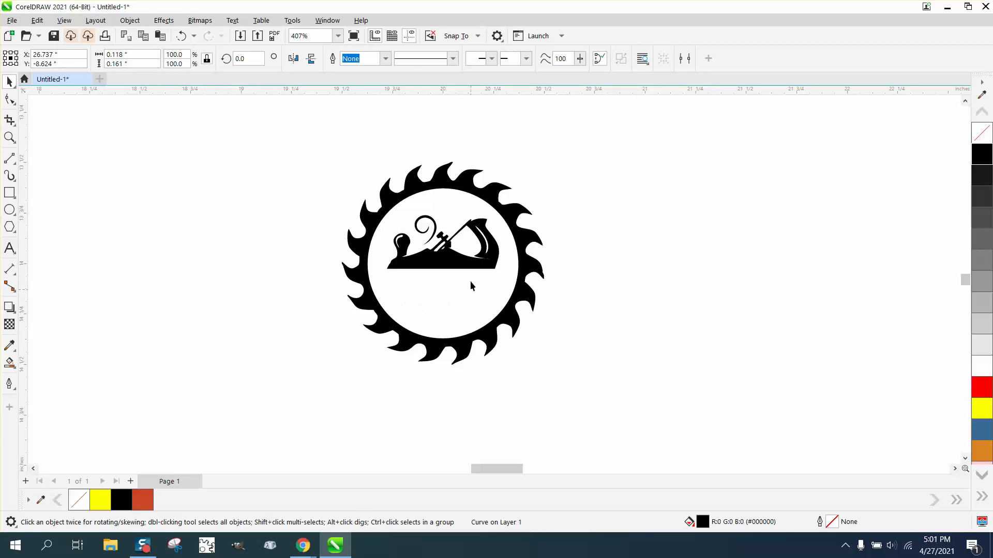
scroll(486, 284, down, 5)
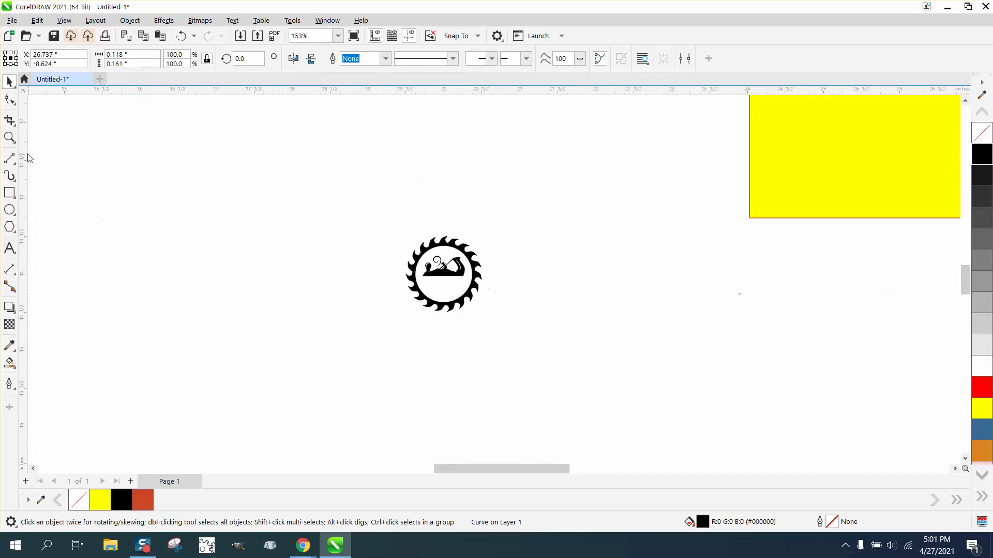
click(9, 137)
drag(378, 226, 565, 315)
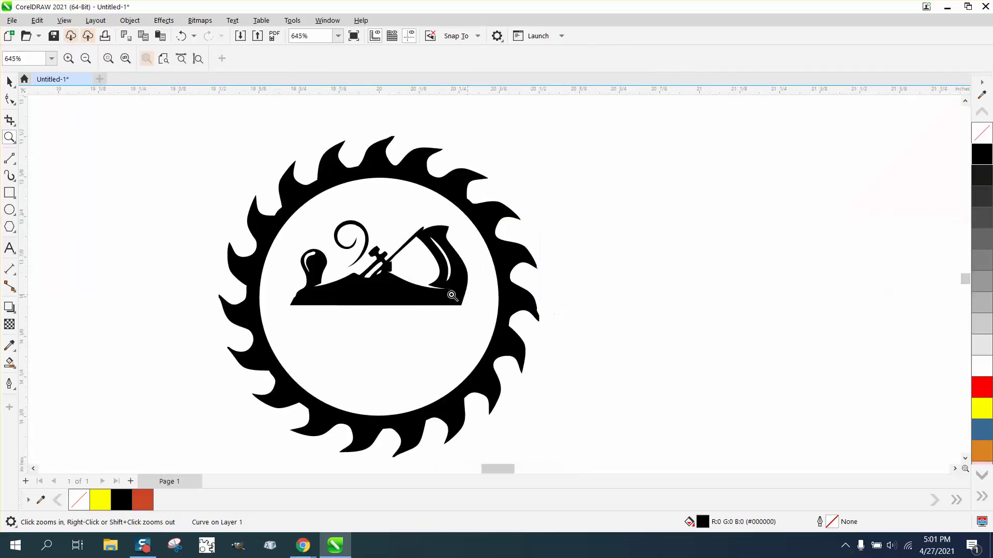
Step: Select the medallion, set height 1.0" unlocked, then relock and set width 0.95"
click(9, 81)
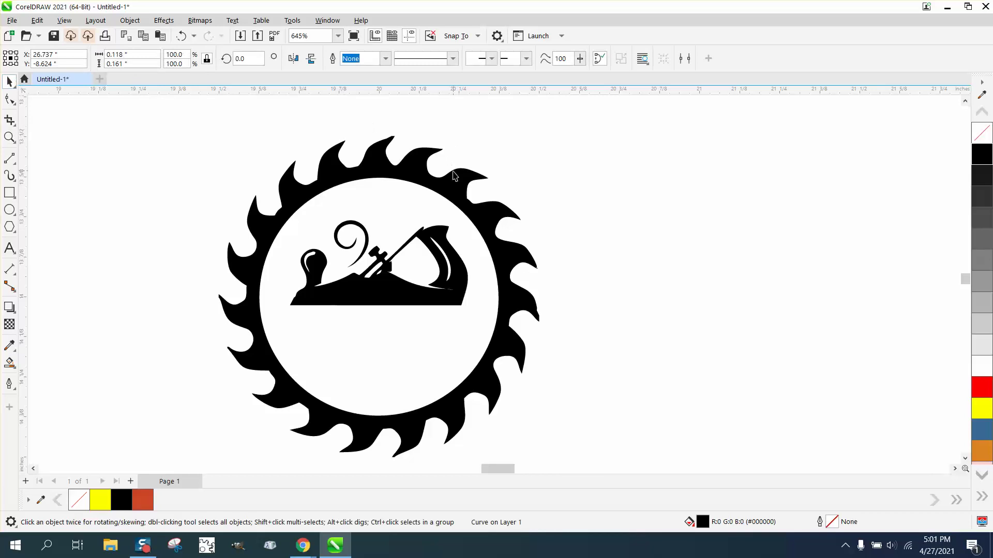
click(455, 191)
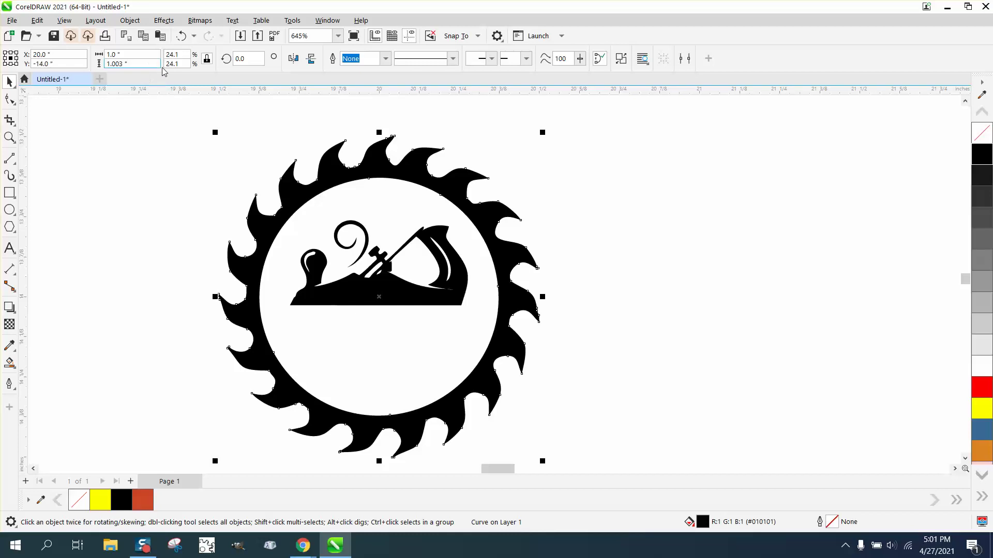
click(207, 60)
drag(129, 64, 98, 65)
text(1)
key(Return)
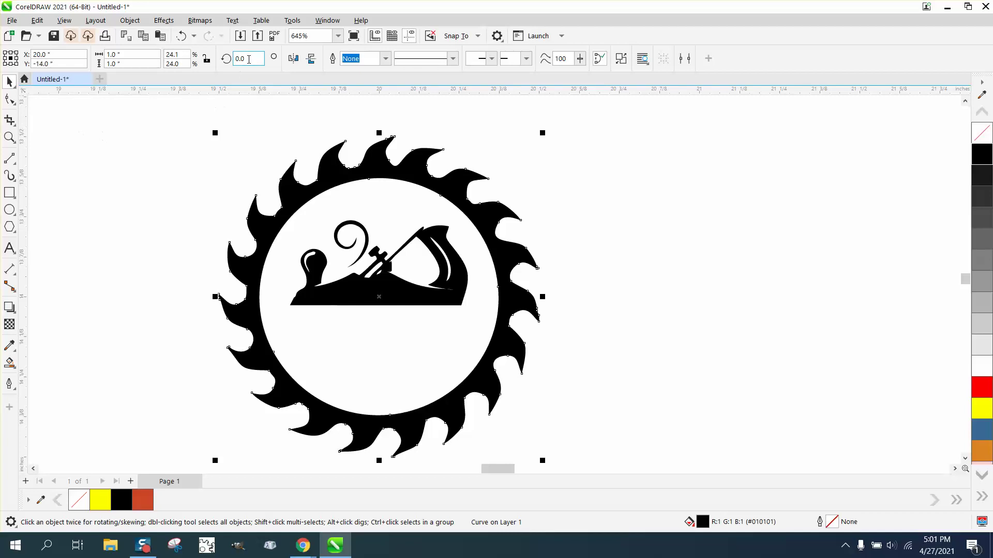
click(207, 59)
drag(141, 55, 99, 54)
text(0.95)
key(Return)
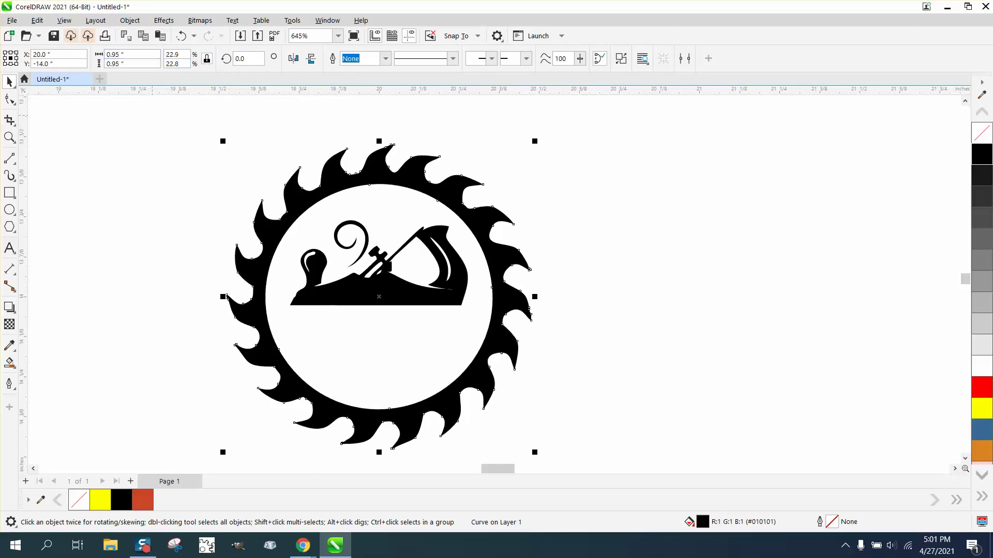
scroll(179, 167, down, 1)
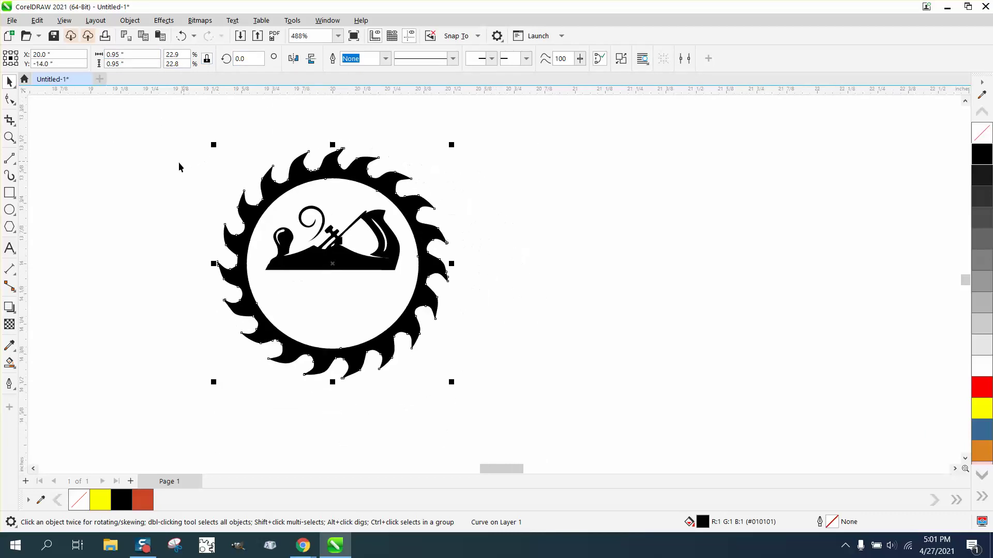
Step: Draw a circle, set its width to 1.0 inch and centre it on the saw blade
click(11, 209)
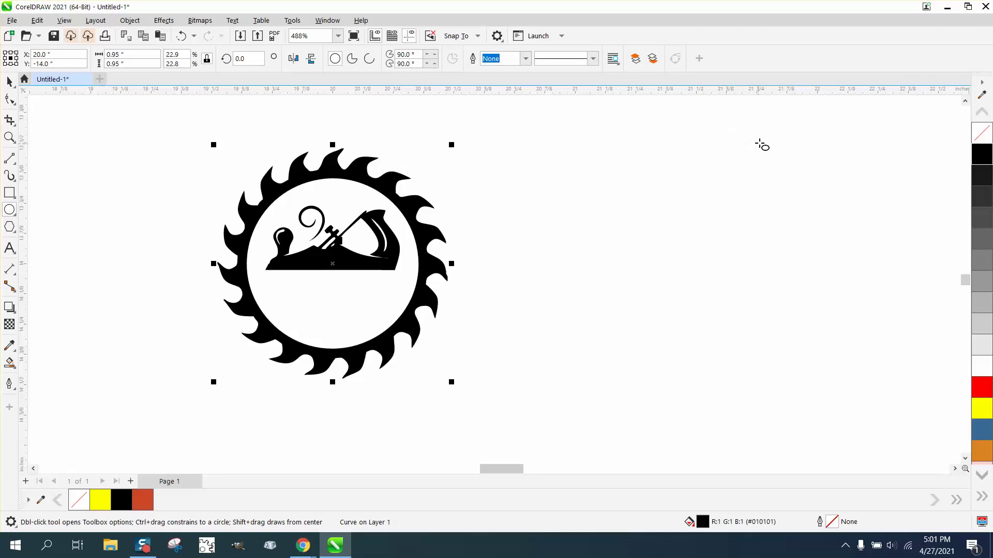
drag(760, 143, 589, 315)
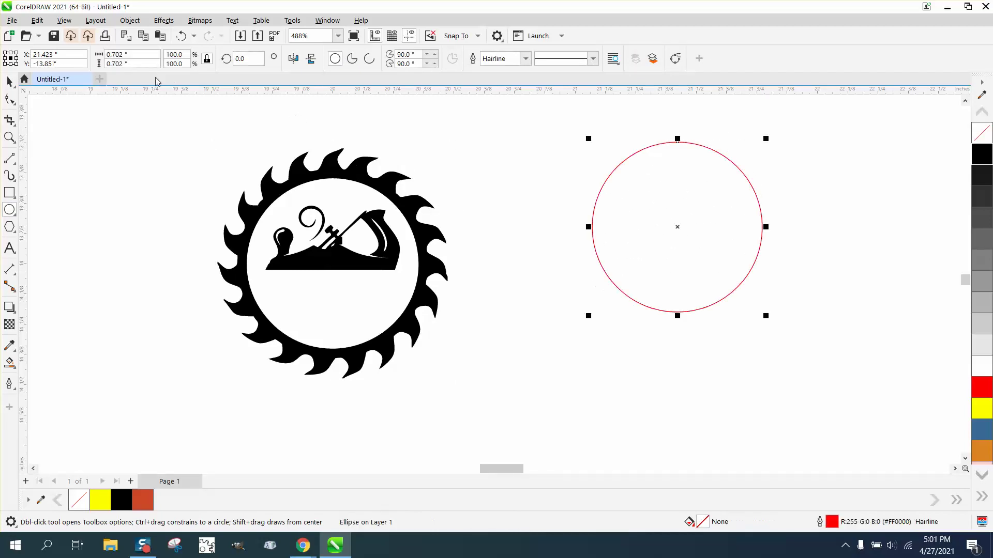
double_click(116, 54)
text(1)
key(Return)
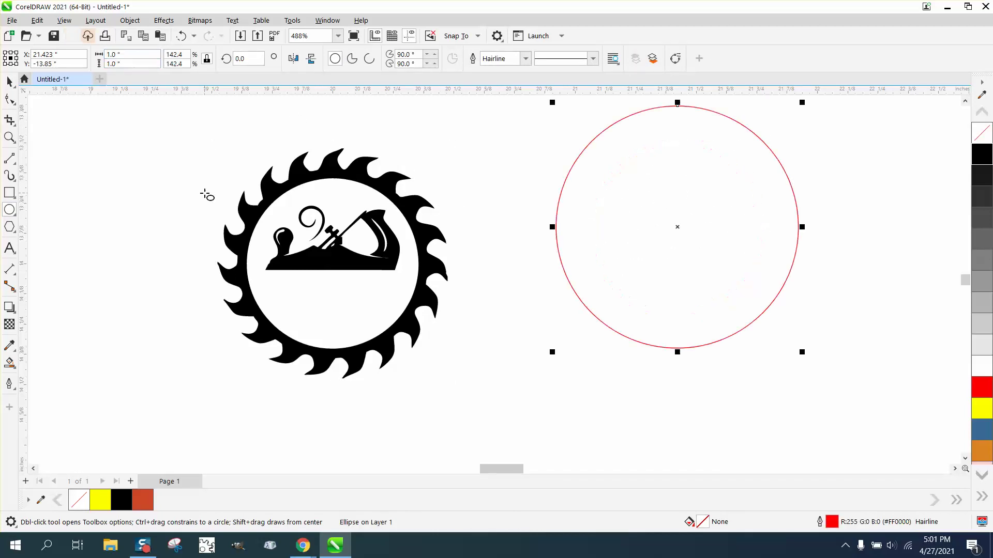
key(p)
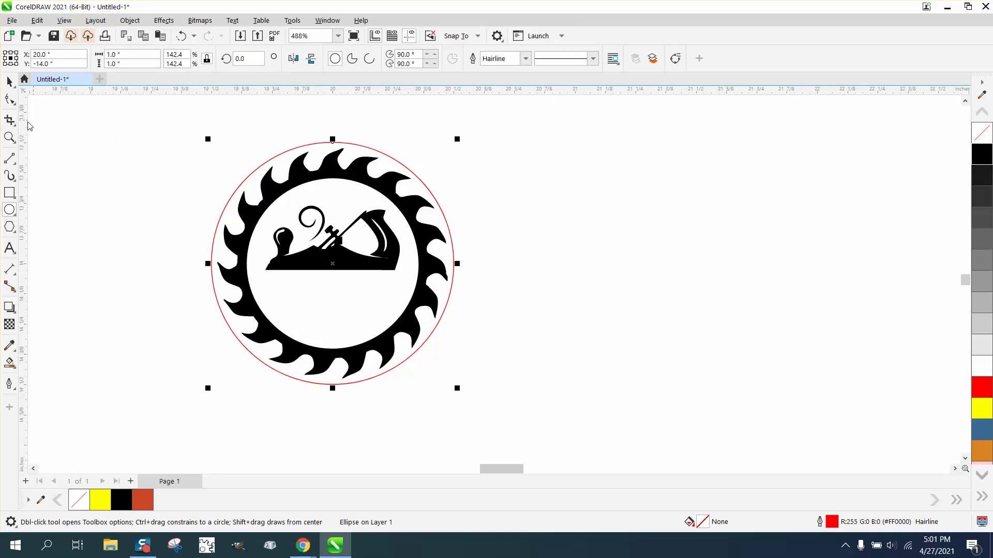
Step: Zoom in to check the circle against the teeth tips, then zoom out and return to the Pick tool
click(9, 137)
drag(267, 134, 437, 217)
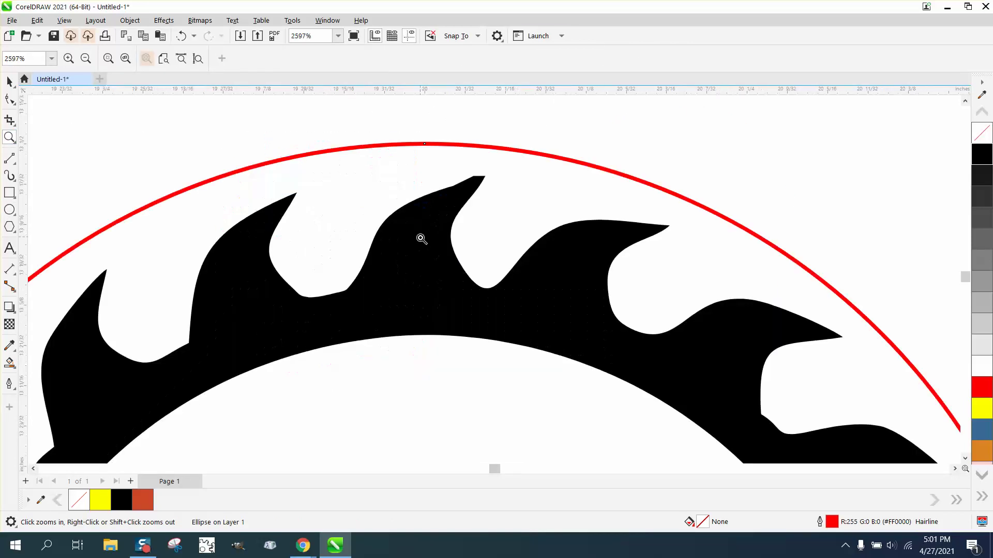
scroll(413, 172, down, 4)
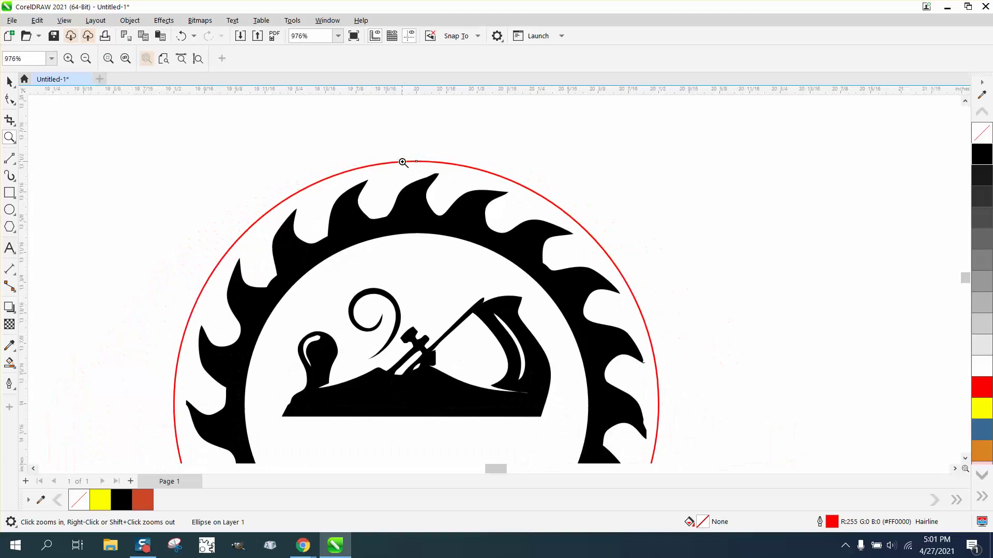
scroll(456, 221, down, 1)
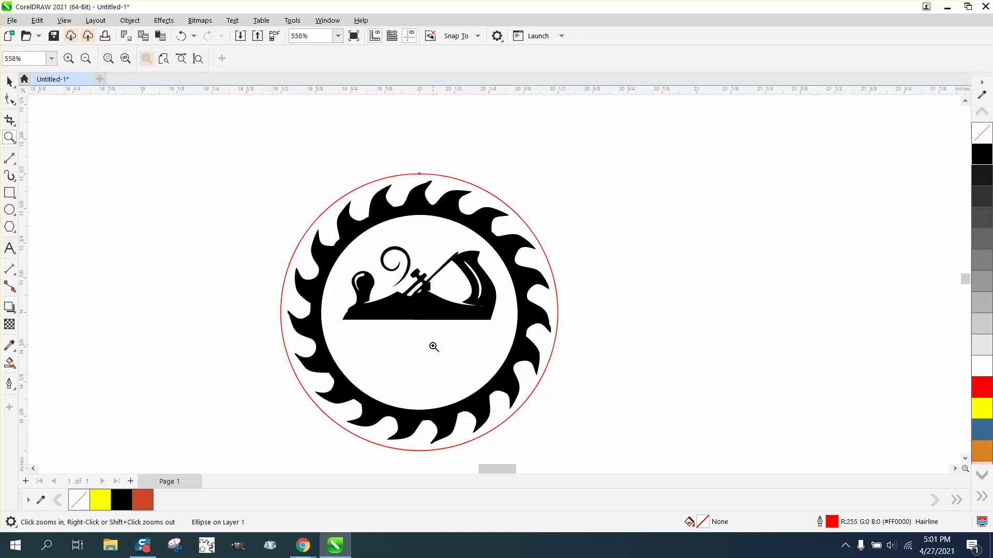
key(space)
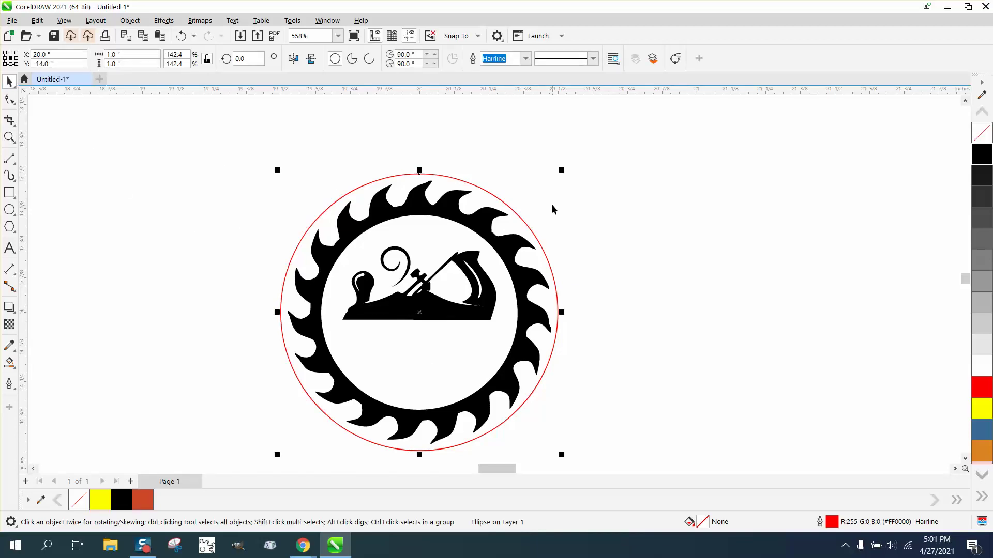
scroll(511, 201, down, 2)
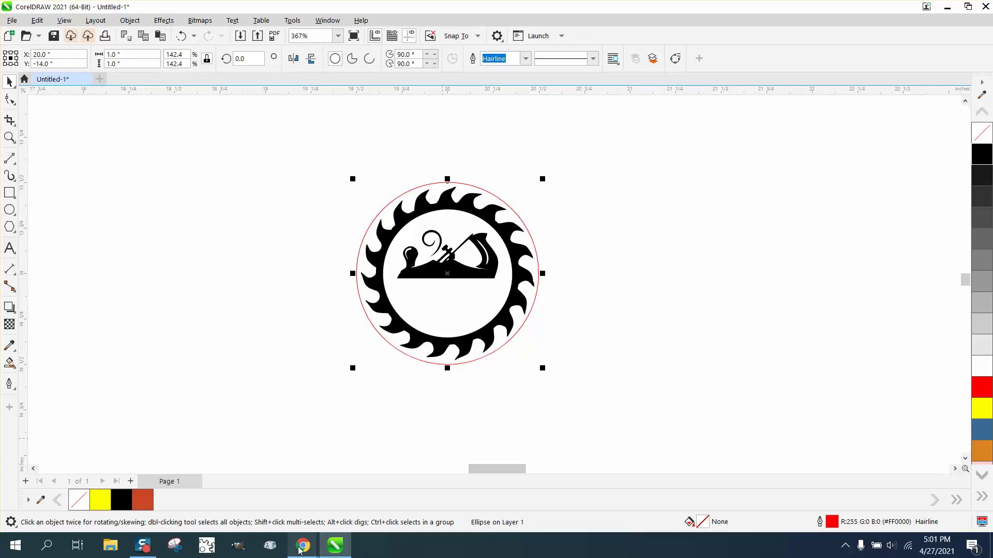
Step: Bring up the woodworker clipart results, load more images and scroll through them
mouse_move(303, 545)
click(288, 499)
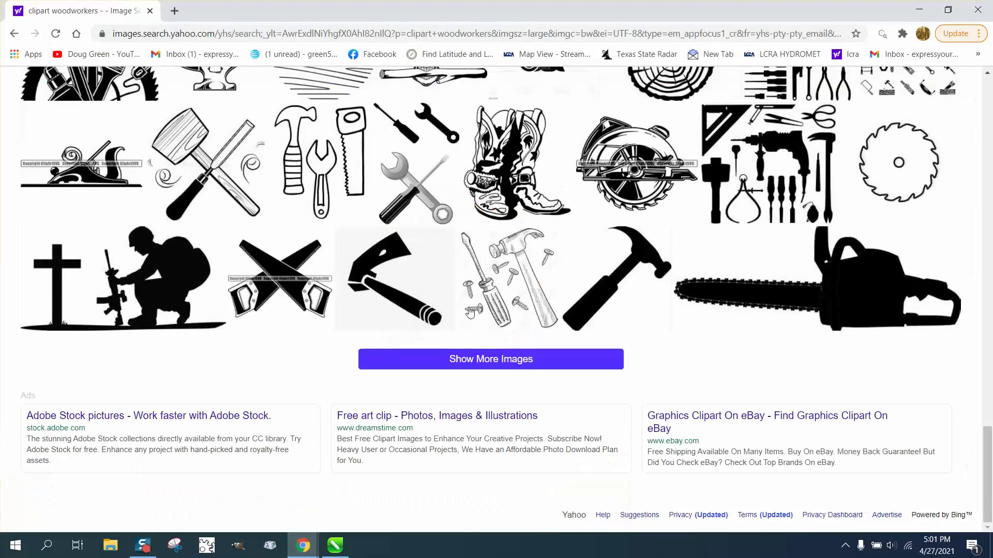
scroll(470, 312, up, 2)
scroll(470, 312, down, 2)
click(515, 360)
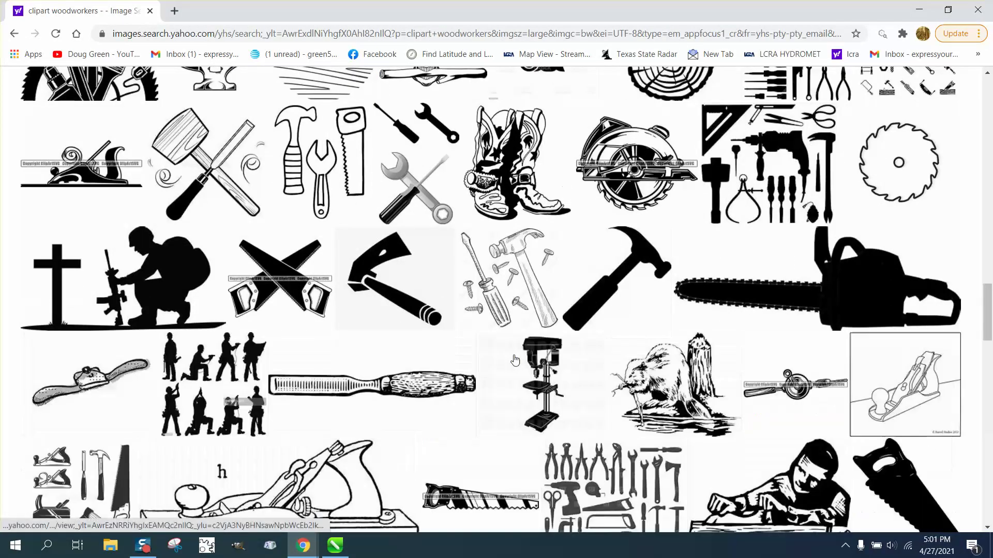
scroll(515, 359, down, 8)
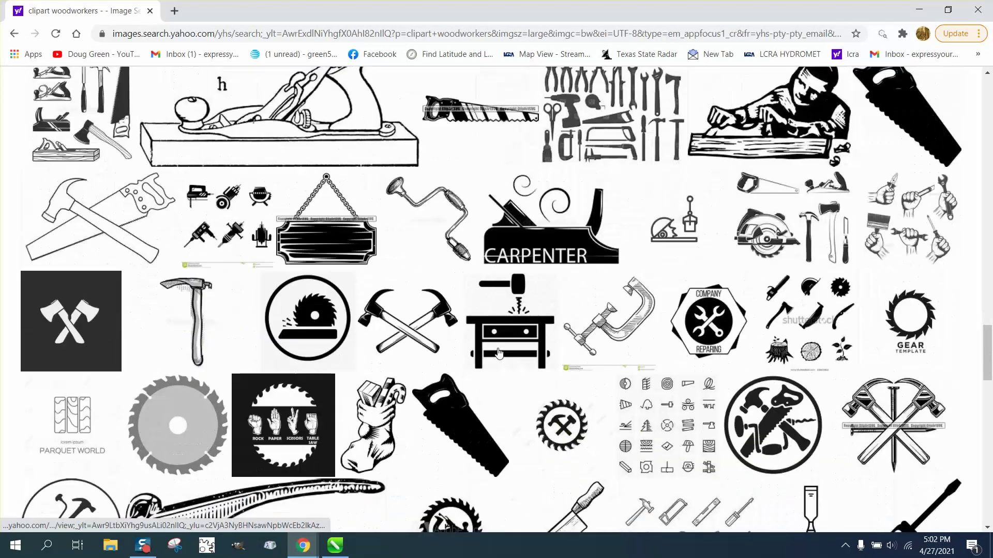
scroll(499, 353, down, 8)
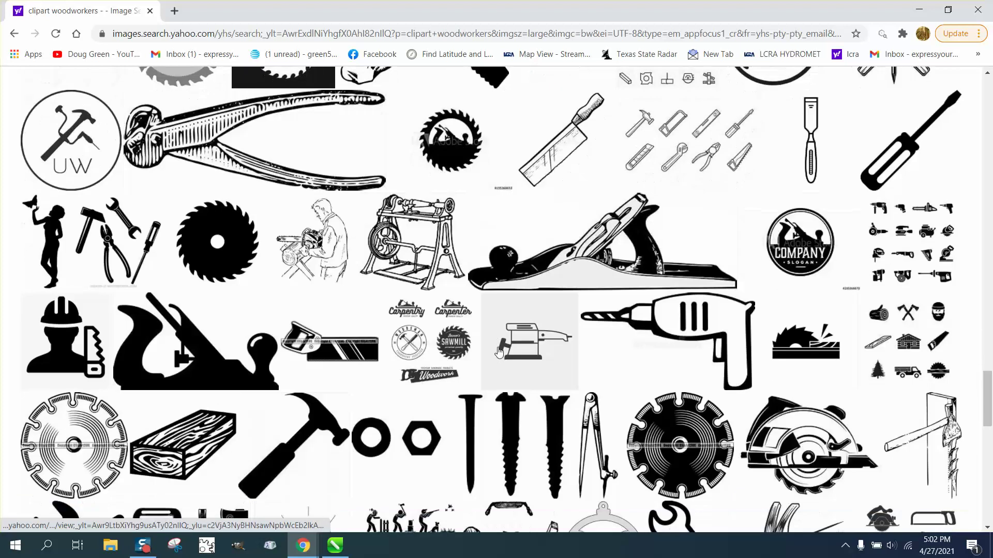
scroll(499, 352, down, 5)
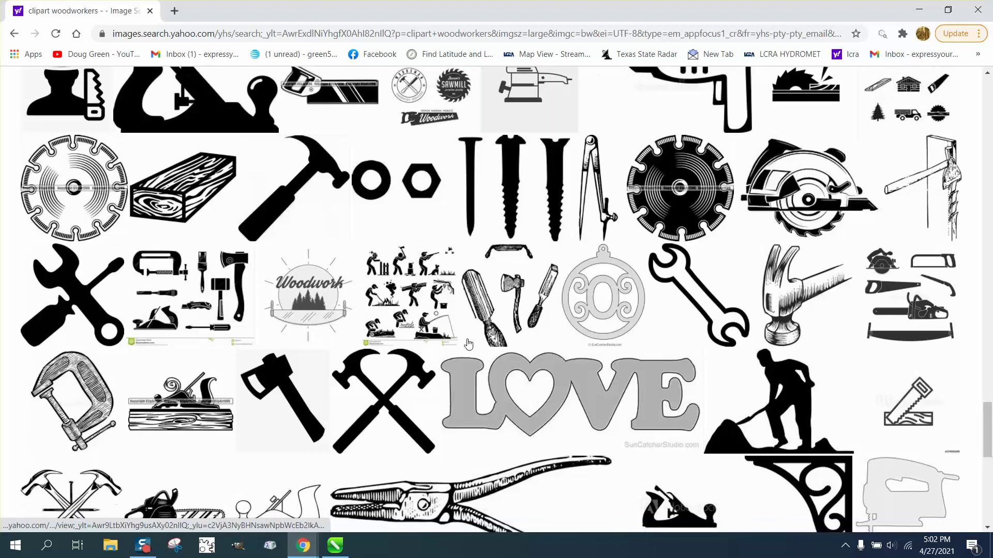
scroll(469, 343, down, 5)
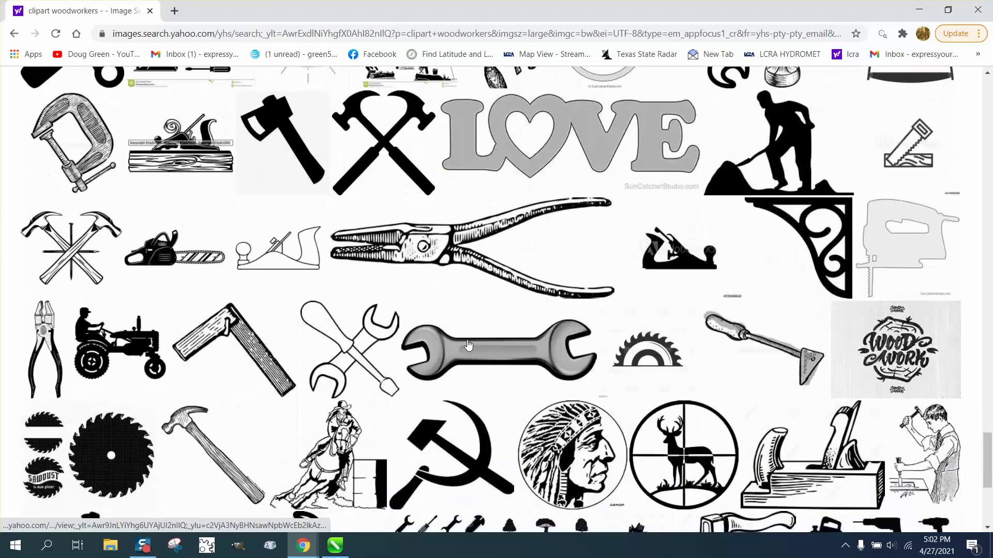
scroll(469, 345, down, 5)
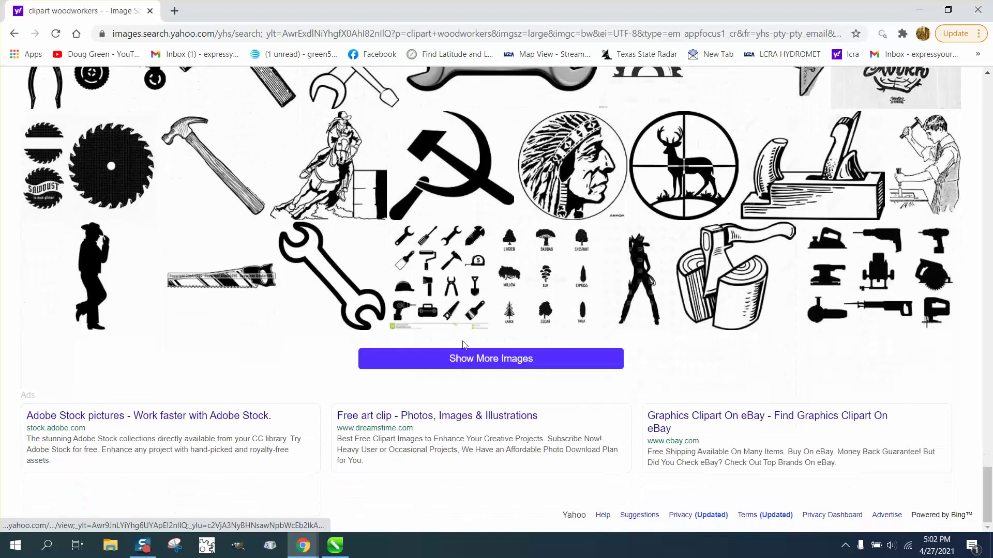
scroll(292, 245, up, 4)
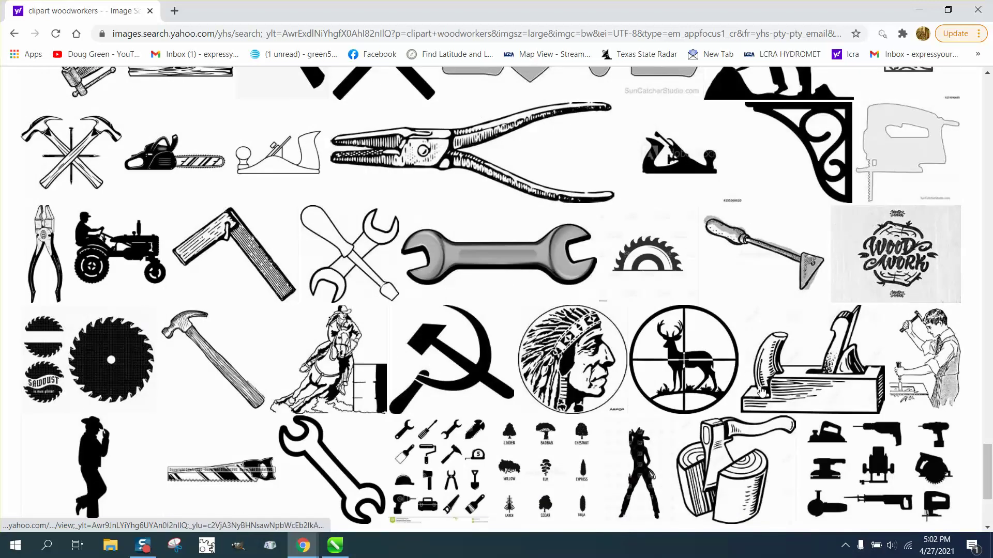
Step: Preview the power-tools silhouette clipart and copy the image
scroll(785, 416, down, 2)
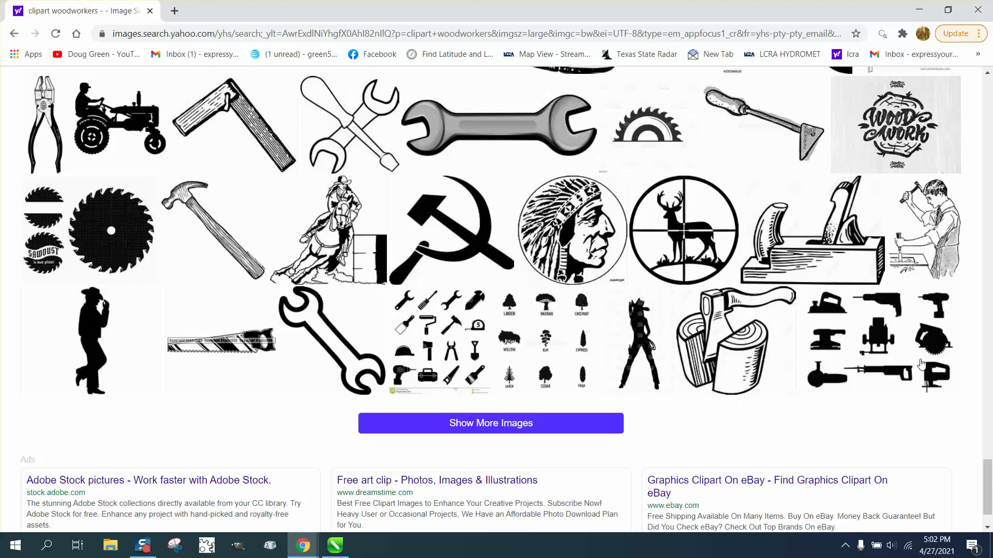
click(922, 364)
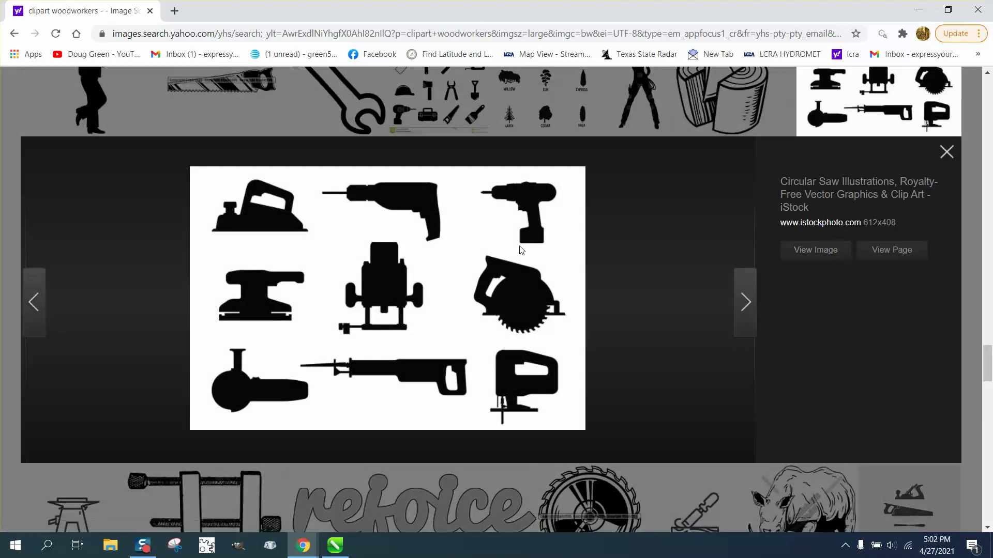
right_click(512, 268)
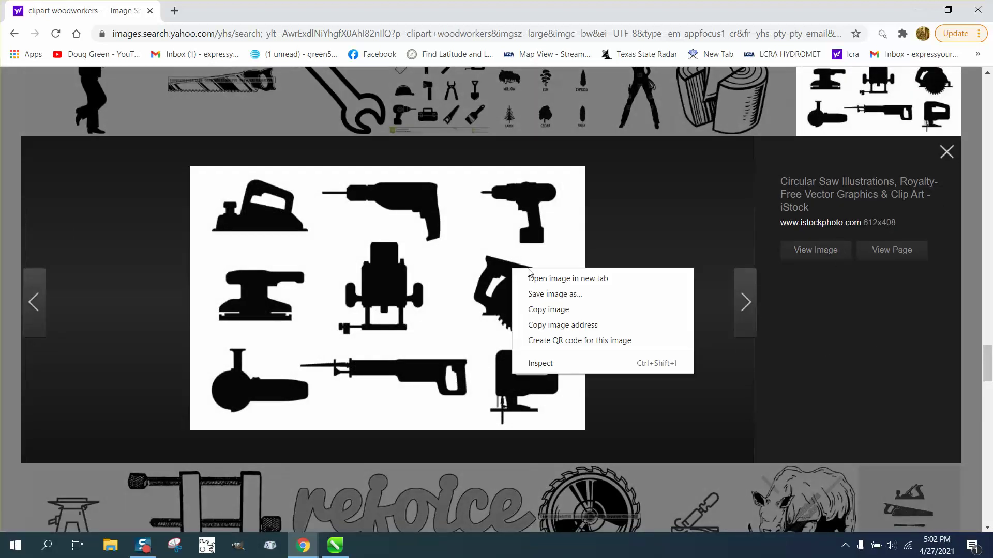
click(544, 310)
Step: Paste the power-tools clipart into CorelDRAW, move it left and shrink it to about 22.7%
click(334, 546)
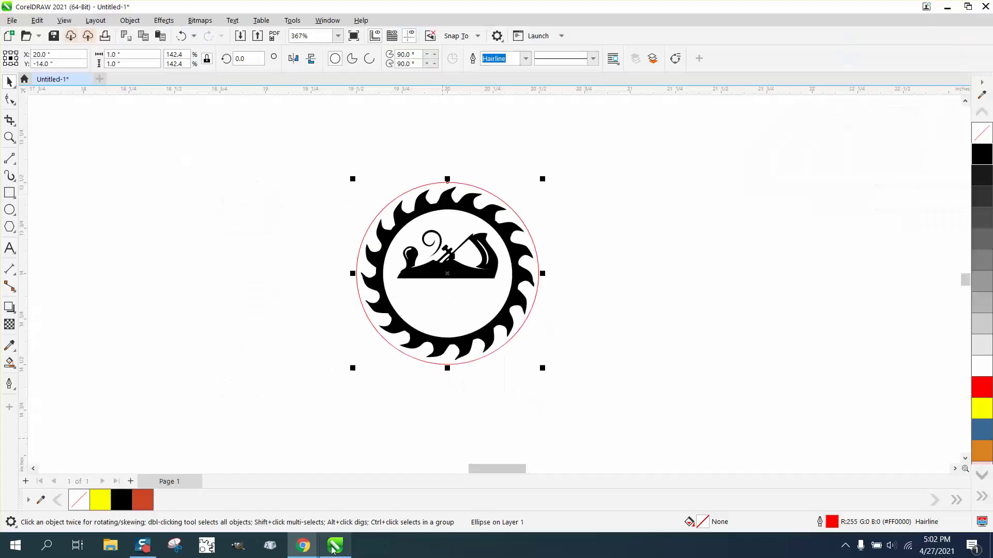
right_click(641, 281)
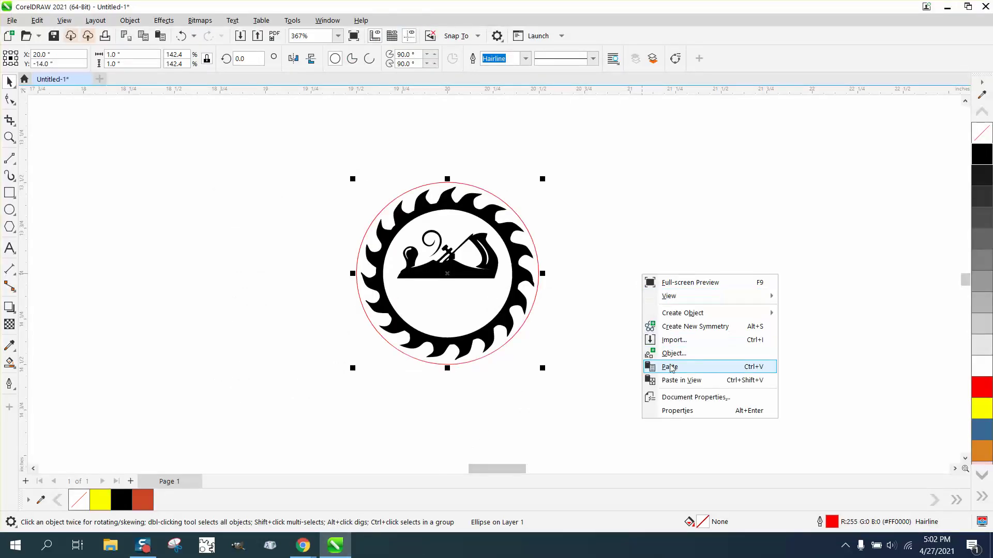
click(671, 368)
scroll(510, 278, down, 4)
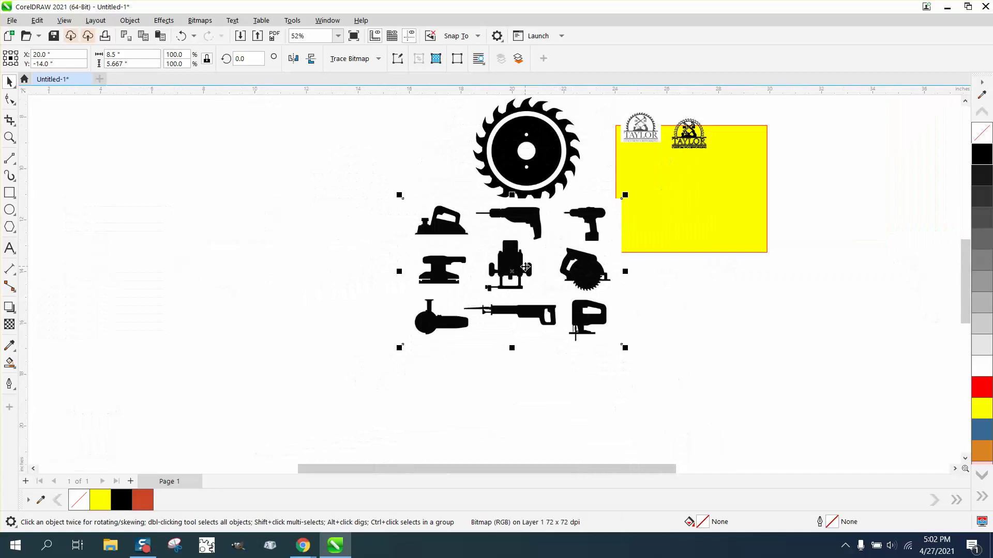
drag(508, 264, 290, 273)
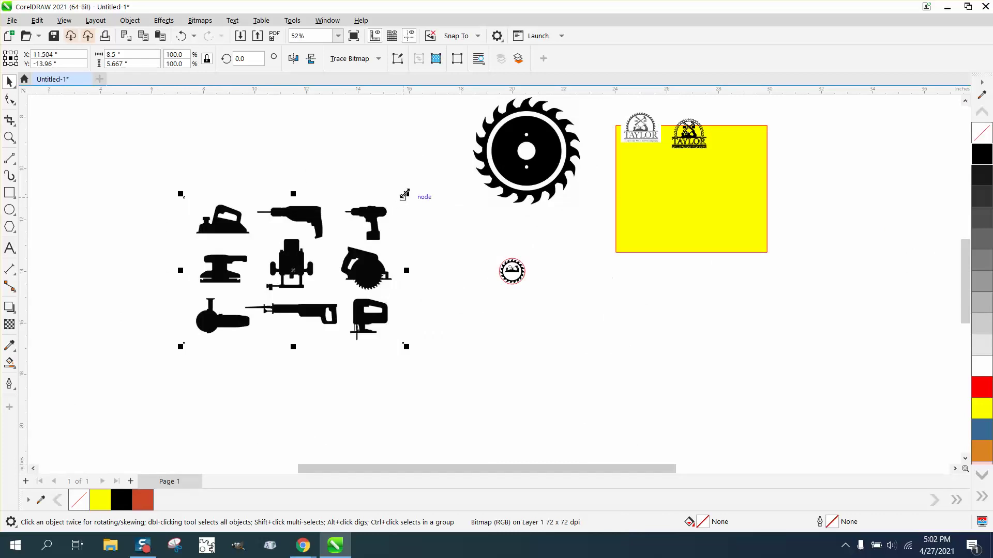
drag(406, 193, 455, 274)
Step: Crop the clipart down to just the circular-saw silhouette
click(9, 138)
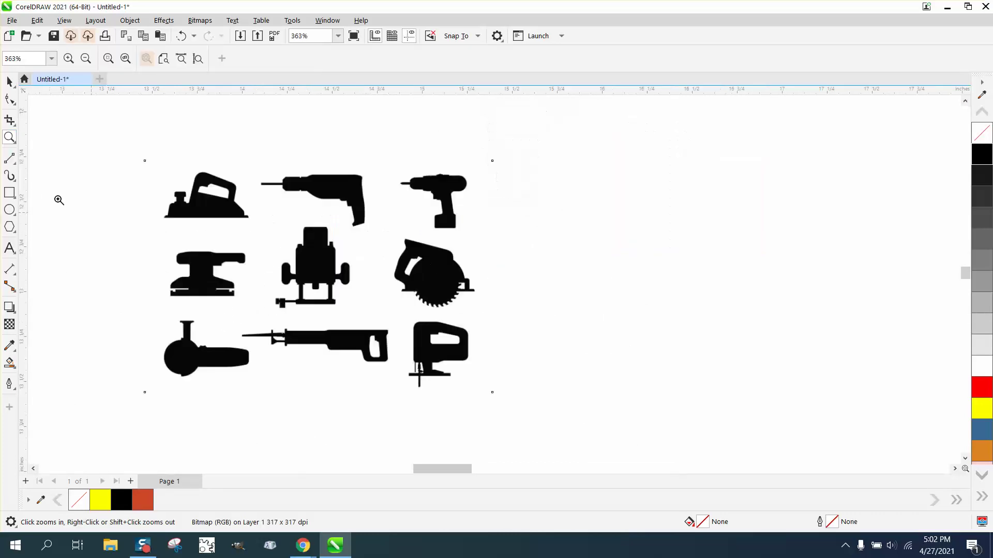
click(9, 81)
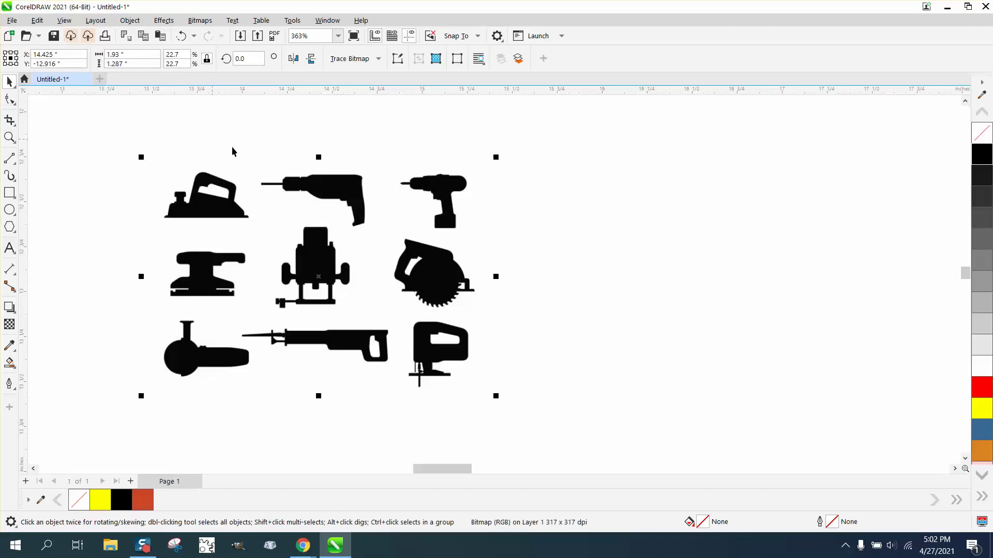
click(9, 120)
drag(392, 235, 479, 312)
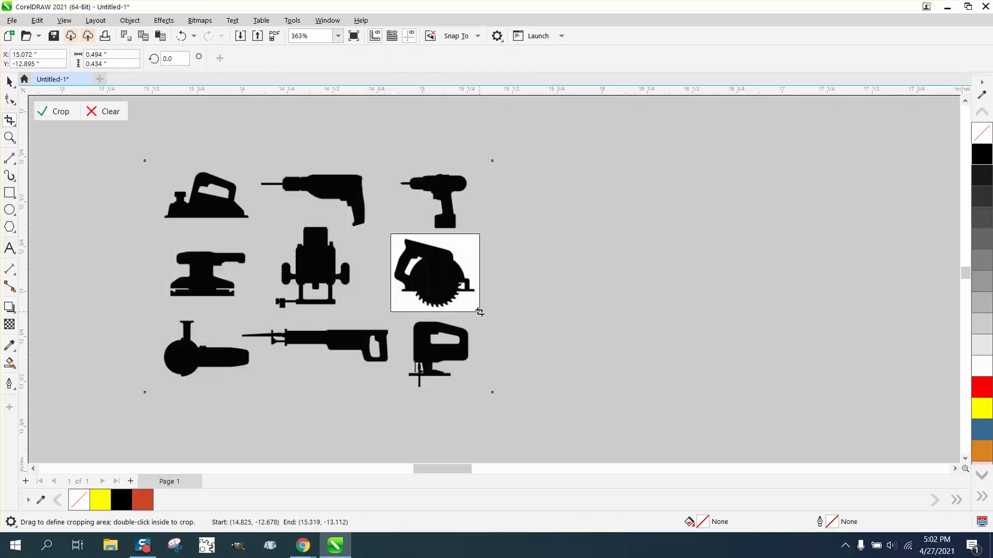
click(102, 113)
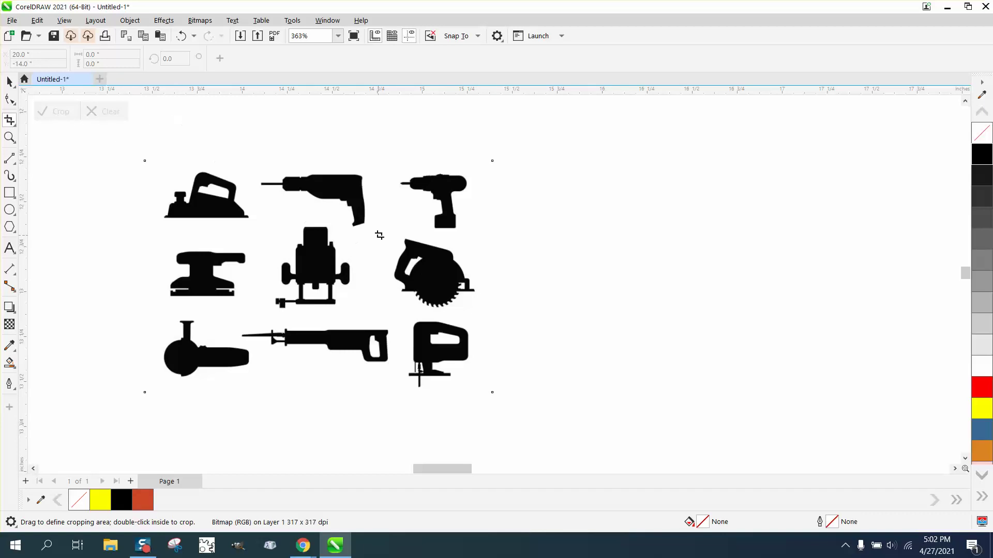
drag(382, 235, 493, 317)
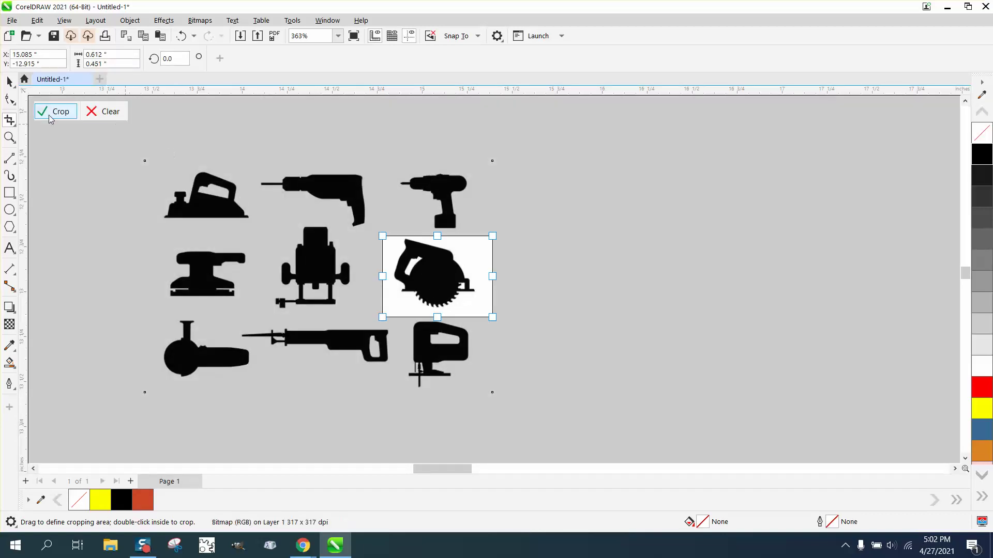
click(52, 119)
Step: Trace the circular-saw bitmap as clipart outlines and move the vector copy aside
click(10, 83)
scroll(370, 268, down, 2)
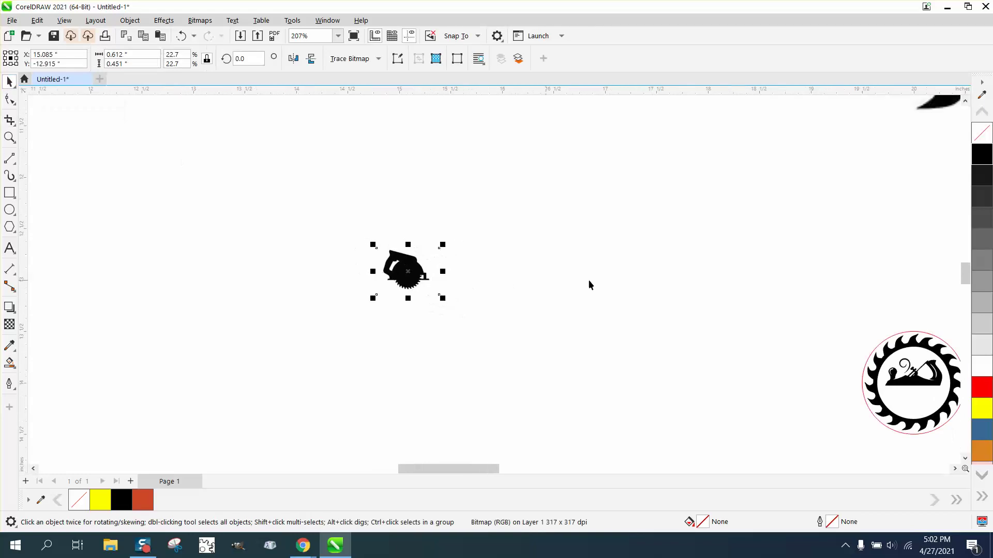
drag(414, 274, 579, 269)
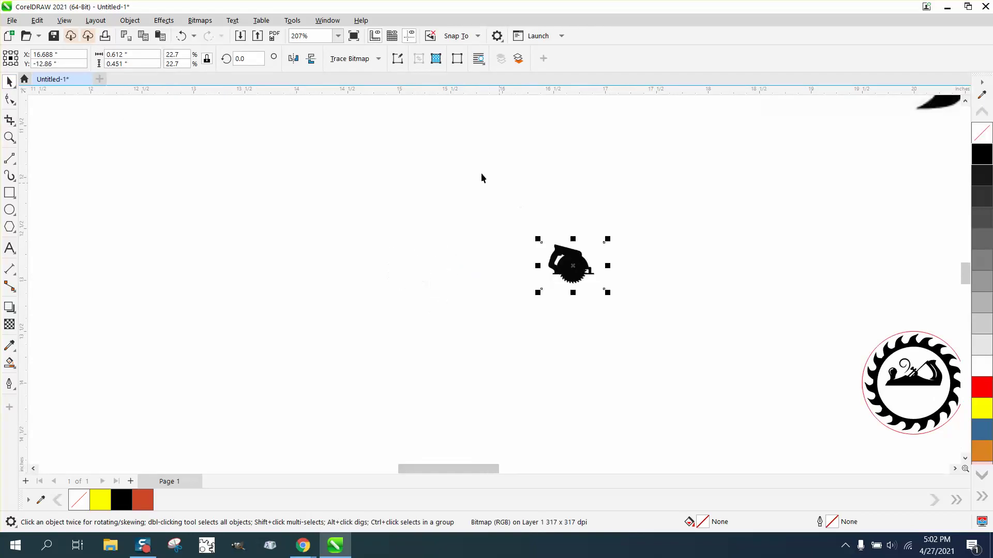
click(379, 59)
mouse_move(375, 105)
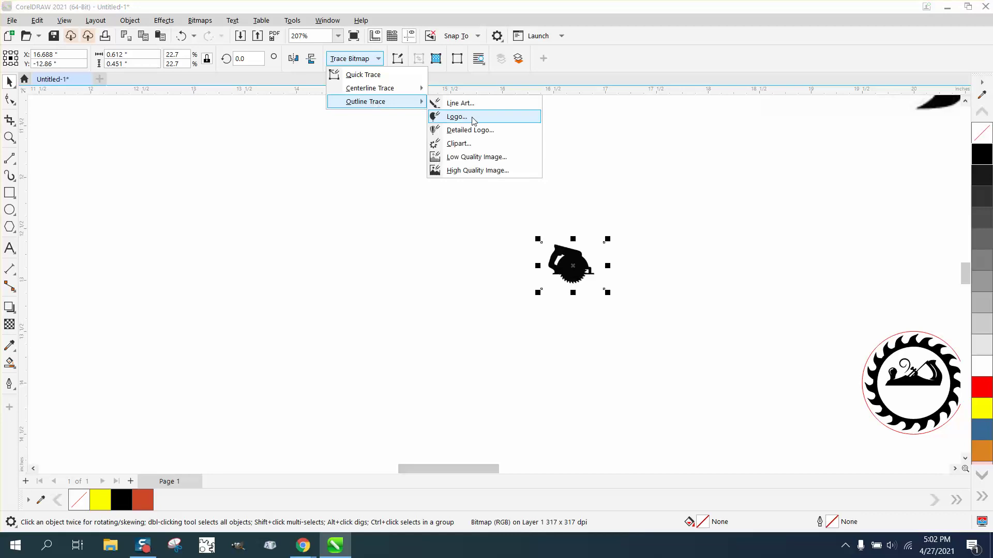
click(459, 144)
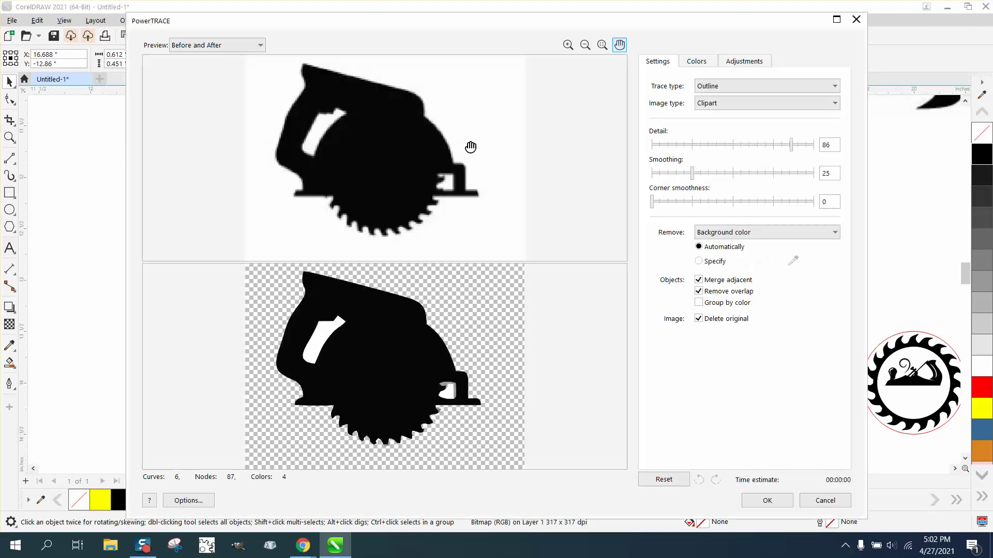
click(766, 501)
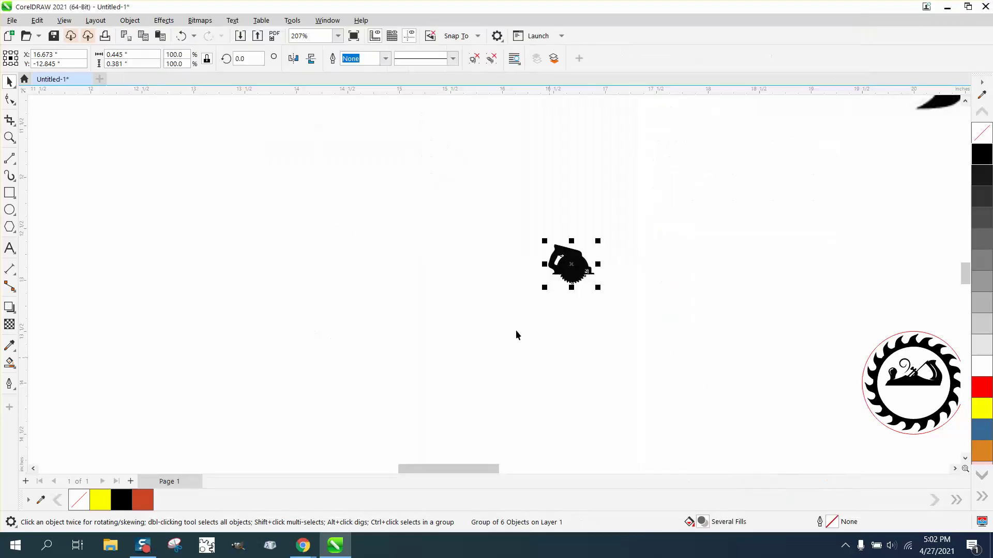
drag(564, 264, 668, 265)
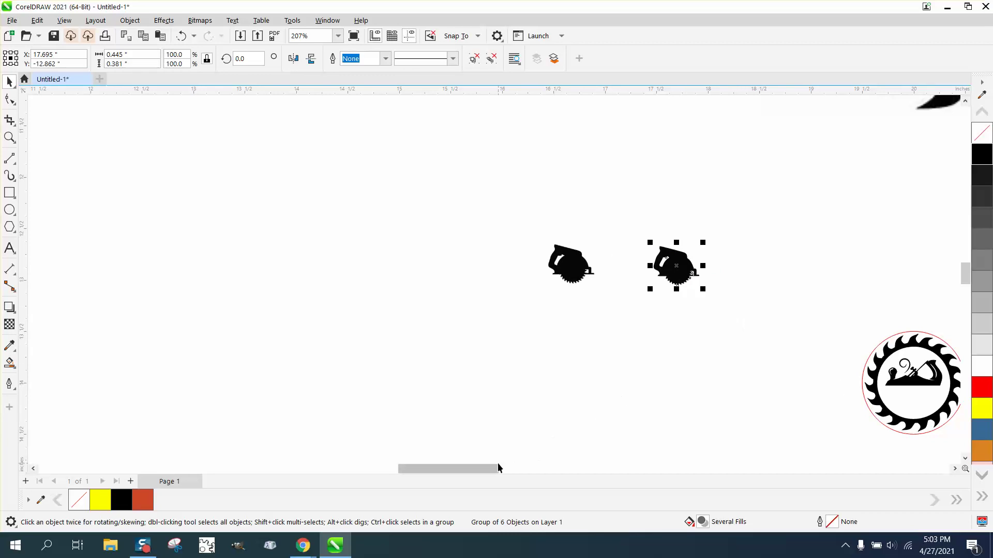
scroll(561, 463, down, 2)
click(70, 166)
Step: Zoom in on the traced saw and ungroup it into separate curves
click(9, 136)
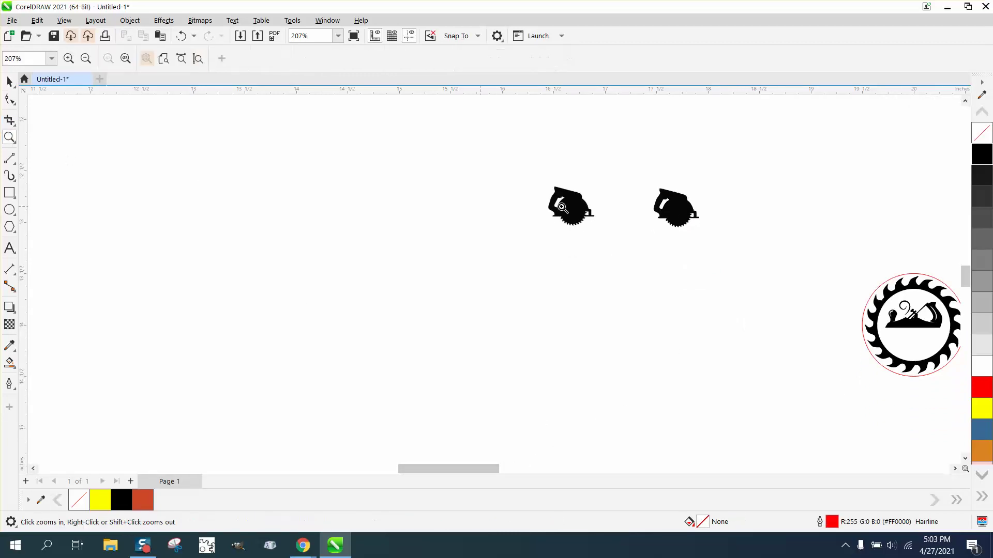
drag(648, 182, 743, 250)
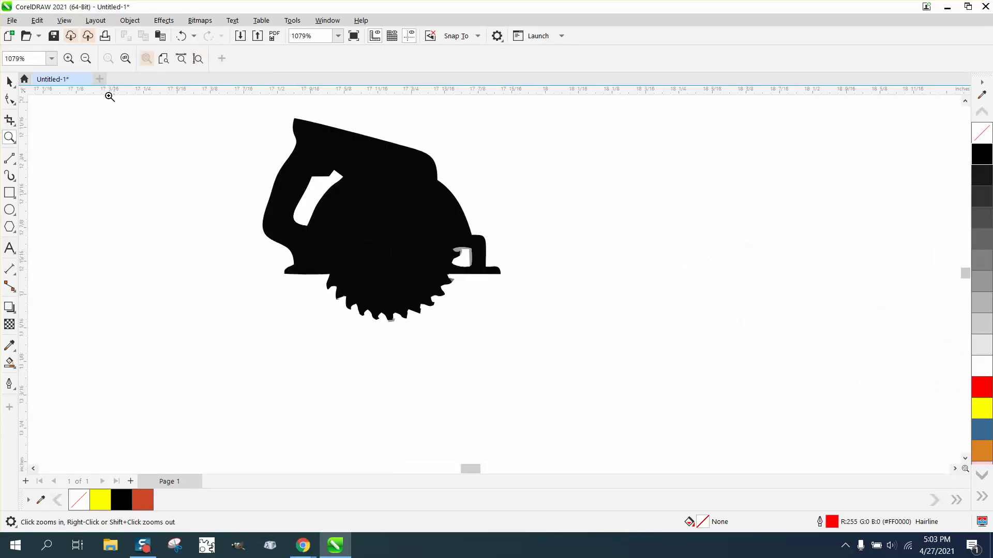
click(9, 81)
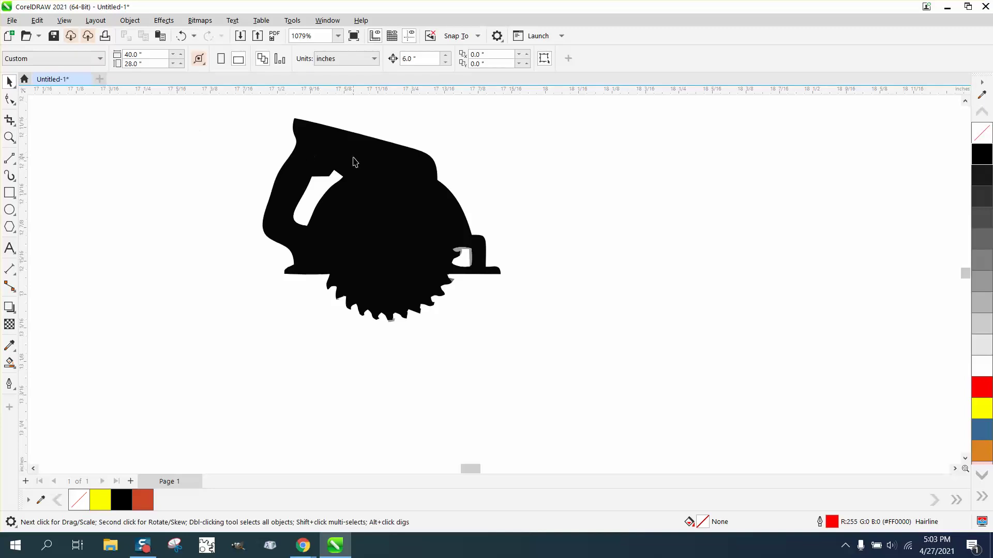
click(354, 162)
click(129, 21)
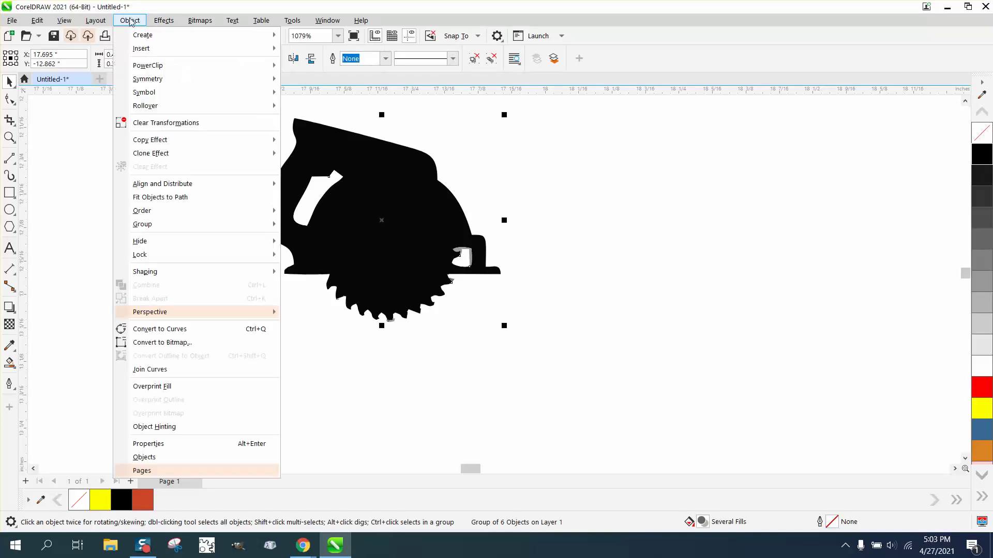
mouse_move(159, 223)
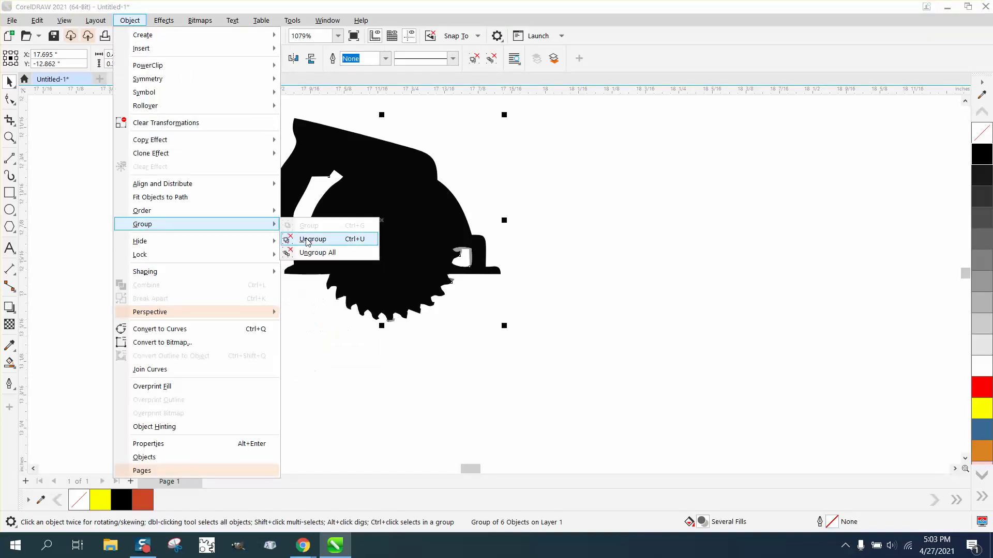
click(313, 239)
Step: Delete the small grey speck near the saw's base and select the saw curve
click(487, 256)
click(463, 253)
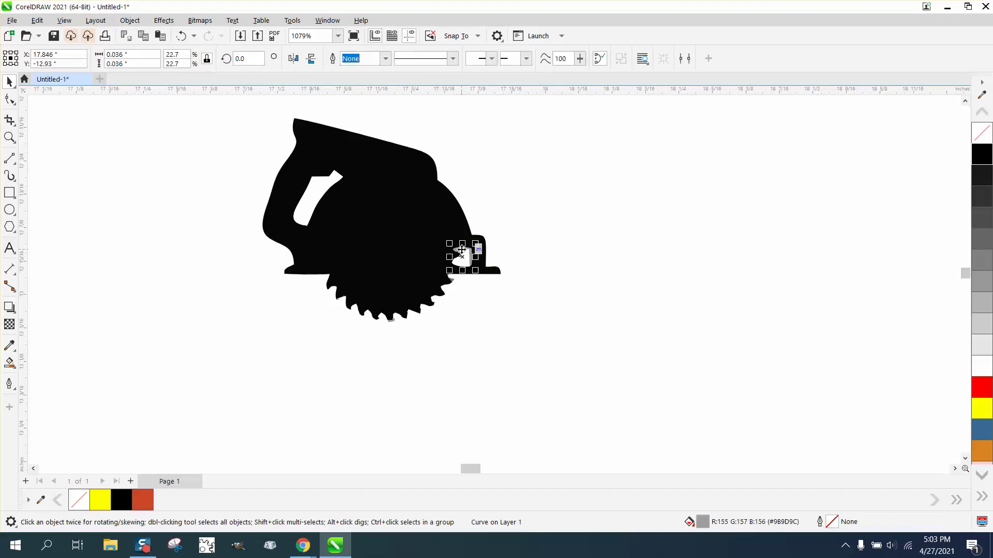
key(Delete)
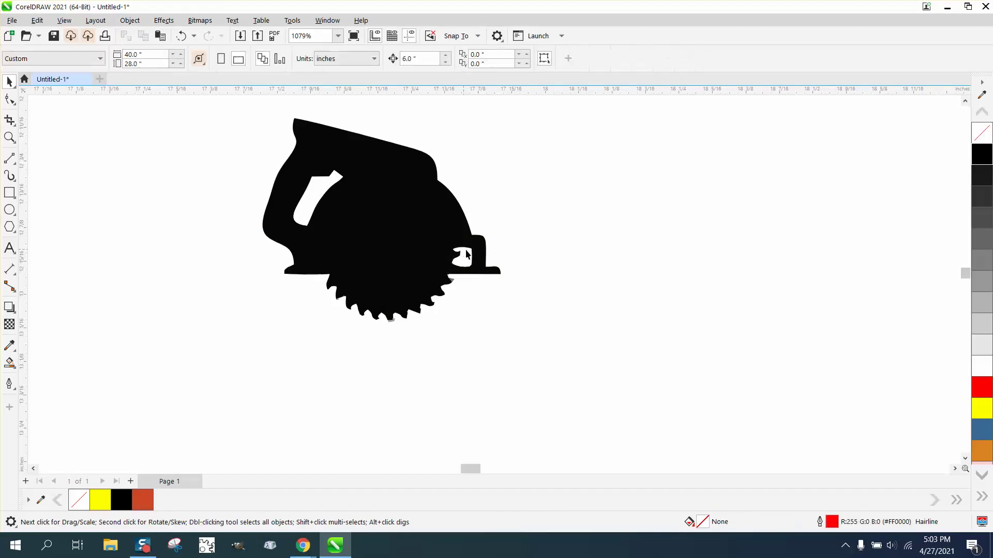
scroll(428, 230, down, 2)
click(414, 220)
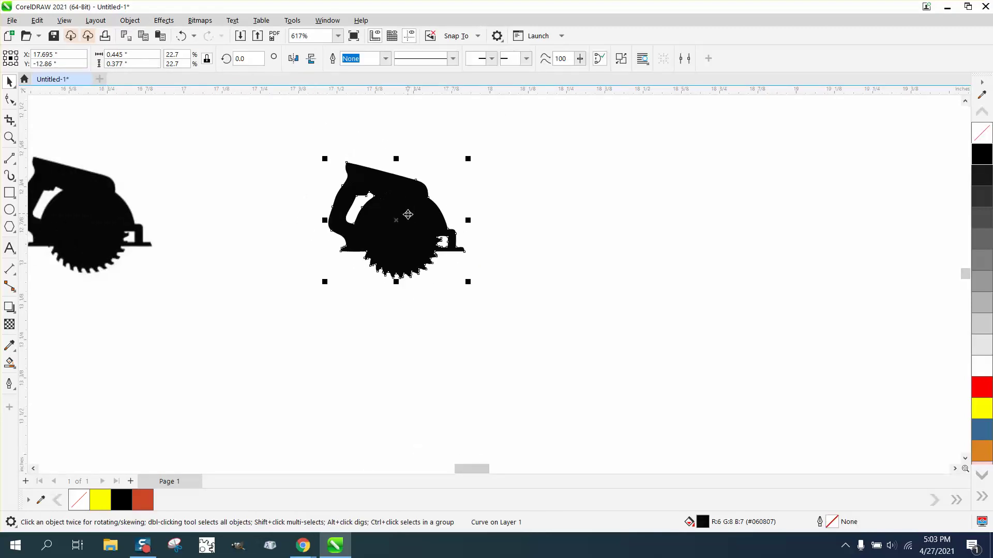
Step: Move the traced saw, the red circle and the hand plane out of the medallion
drag(351, 181, 496, 196)
scroll(460, 229, down, 2)
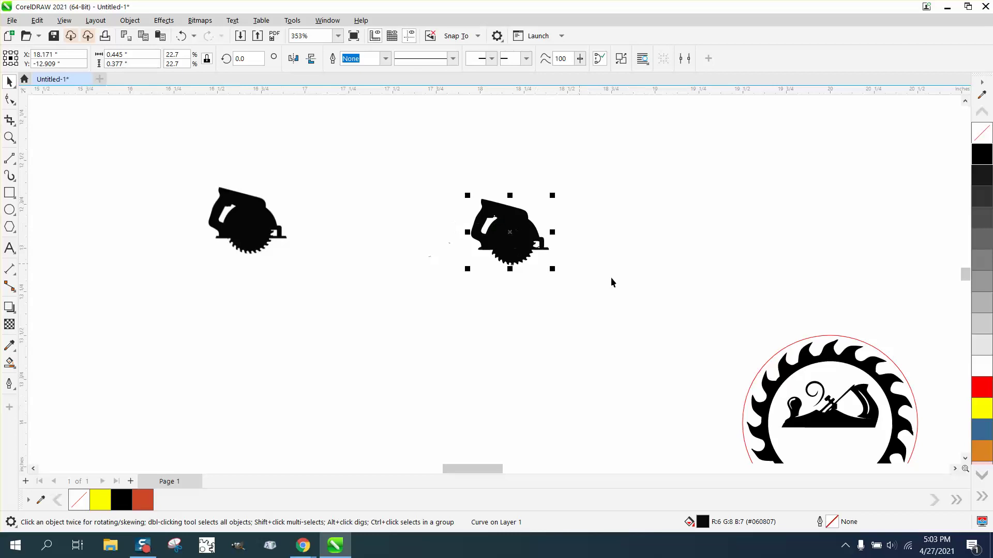
drag(836, 414, 810, 234)
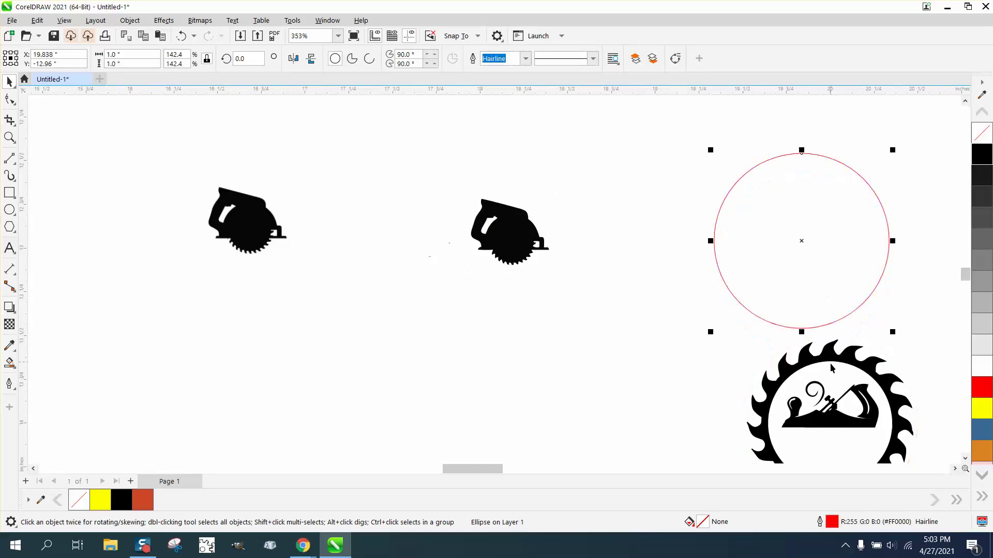
drag(839, 420, 717, 226)
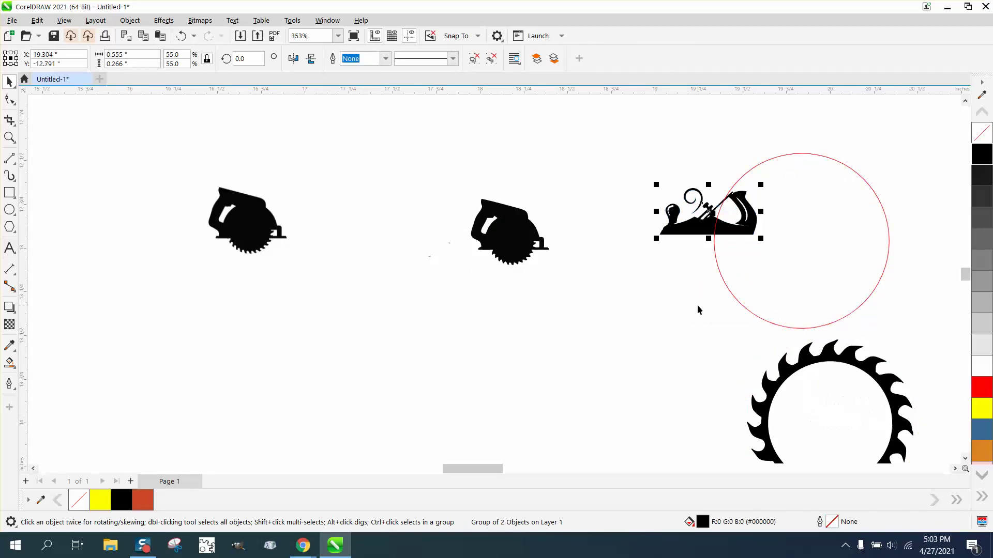
Step: Centre the circular saw in the medallion, enlarge it slightly, and recentre the red circle around it
click(519, 230)
key(p)
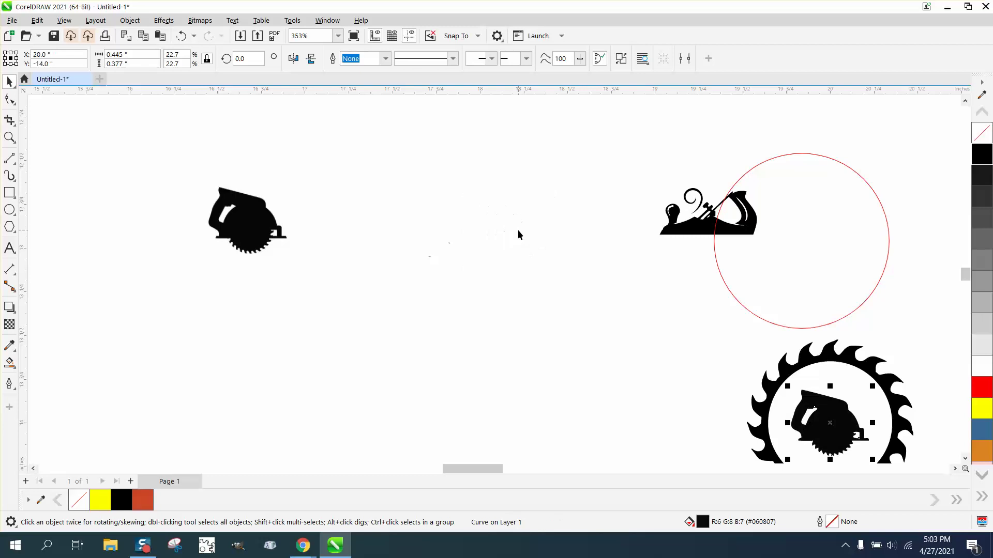
click(9, 136)
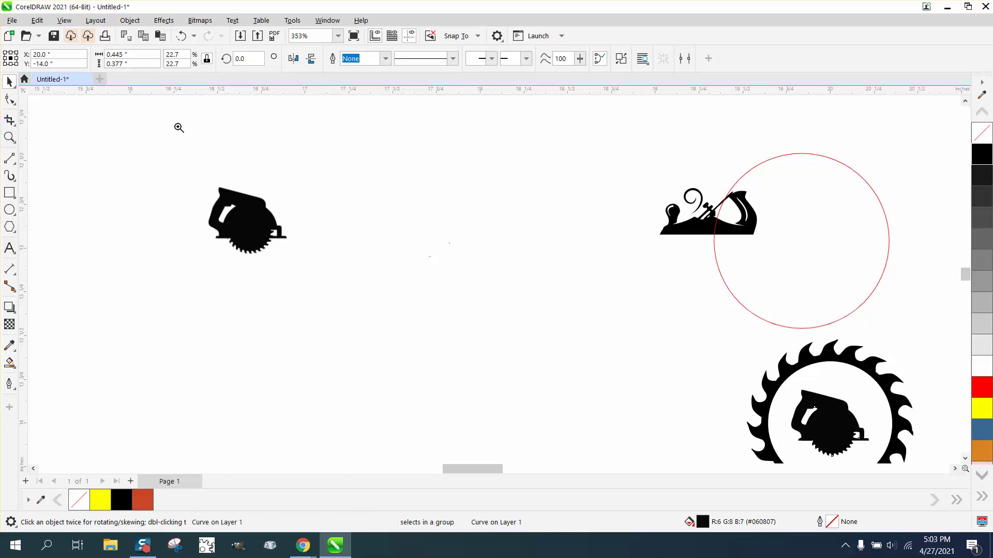
scroll(596, 166, down, 1)
drag(743, 310, 884, 424)
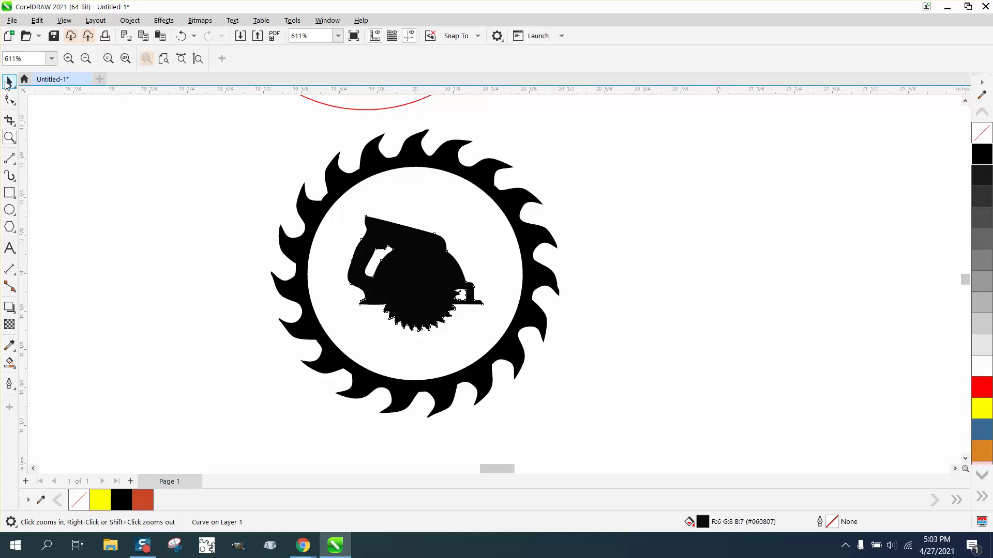
click(10, 81)
drag(488, 213, 522, 208)
key(p)
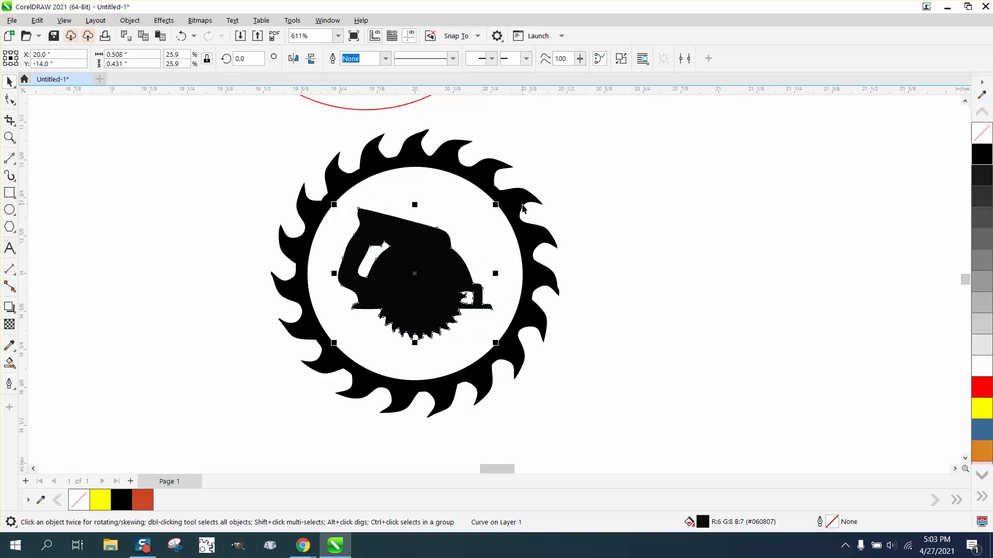
click(423, 99)
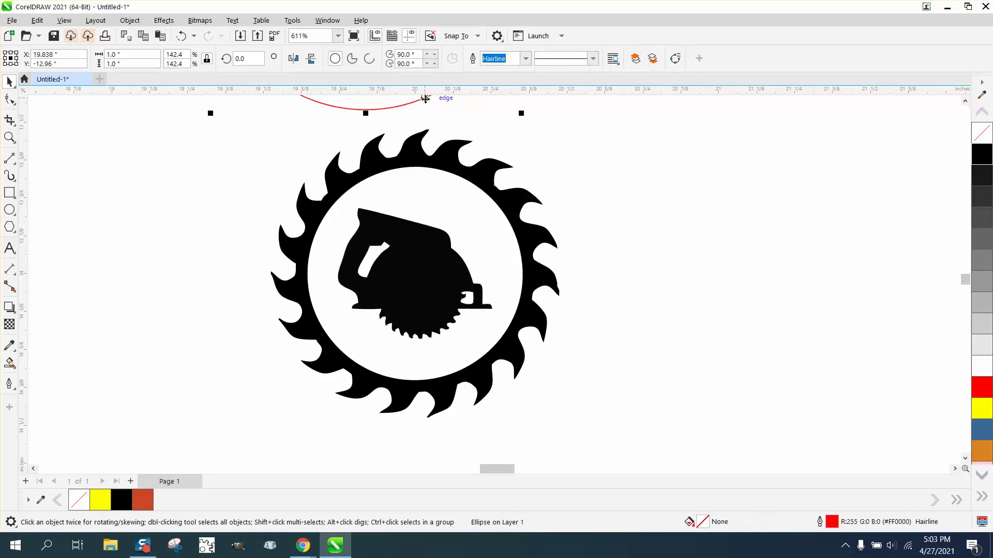
key(p)
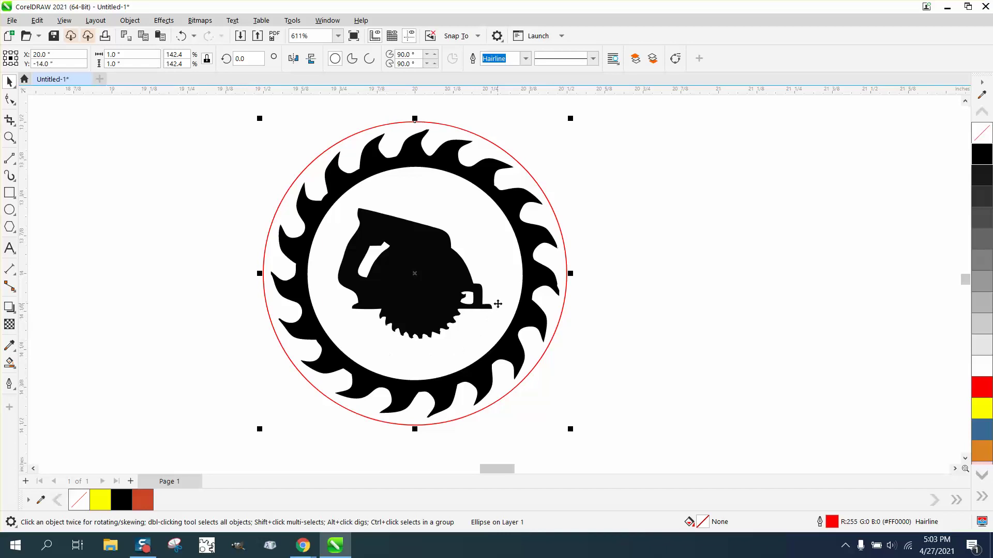
Step: Delete the circular saw from the medallion
click(678, 228)
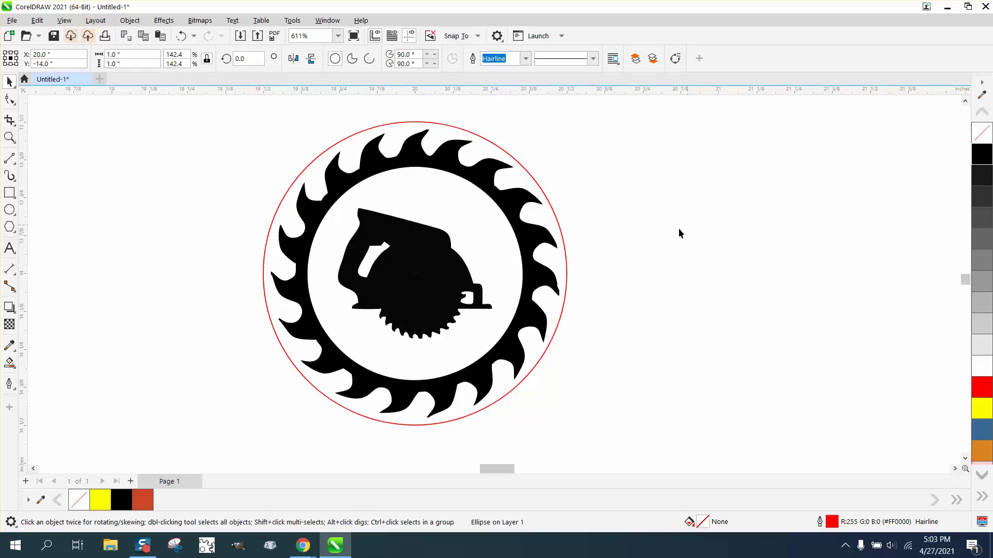
click(446, 254)
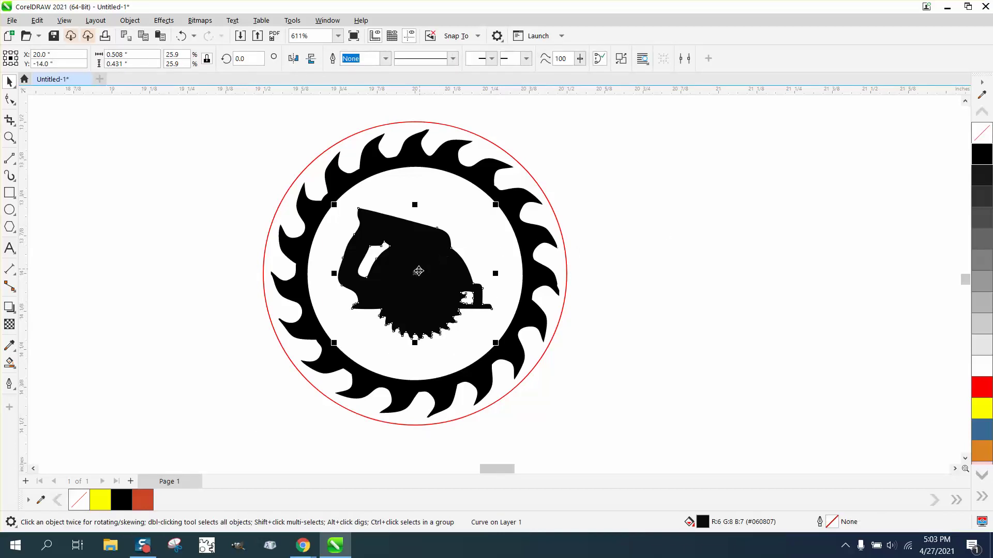
drag(416, 270, 423, 247)
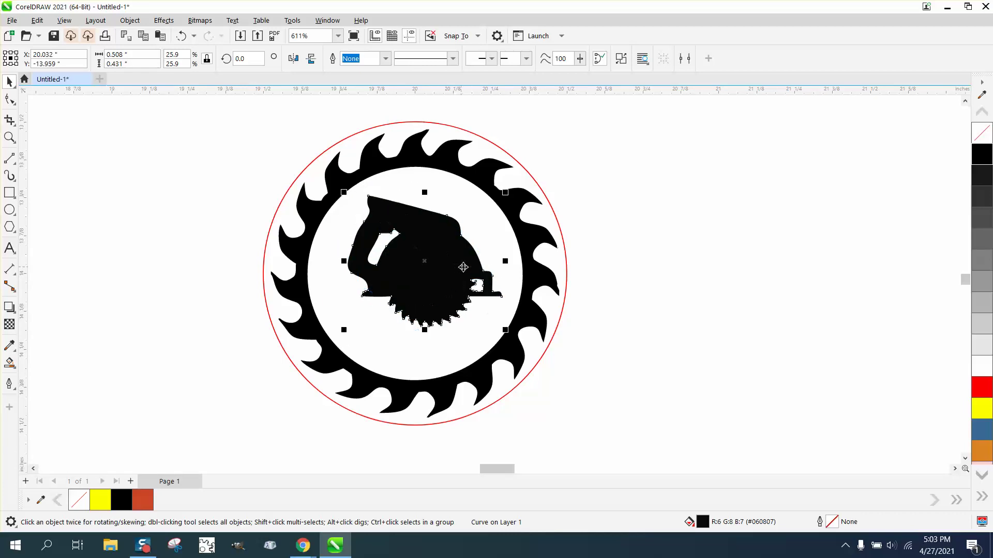
key(Delete)
Step: Centre the hand plane group inside the saw blade and zoom in on the medallion
scroll(525, 295, down, 2)
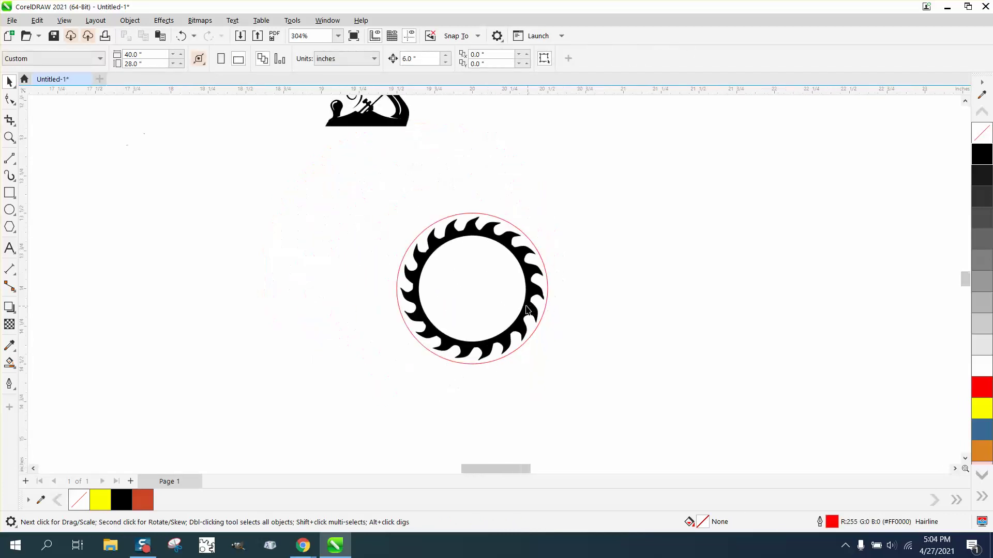
click(402, 133)
scroll(473, 191, down, 1)
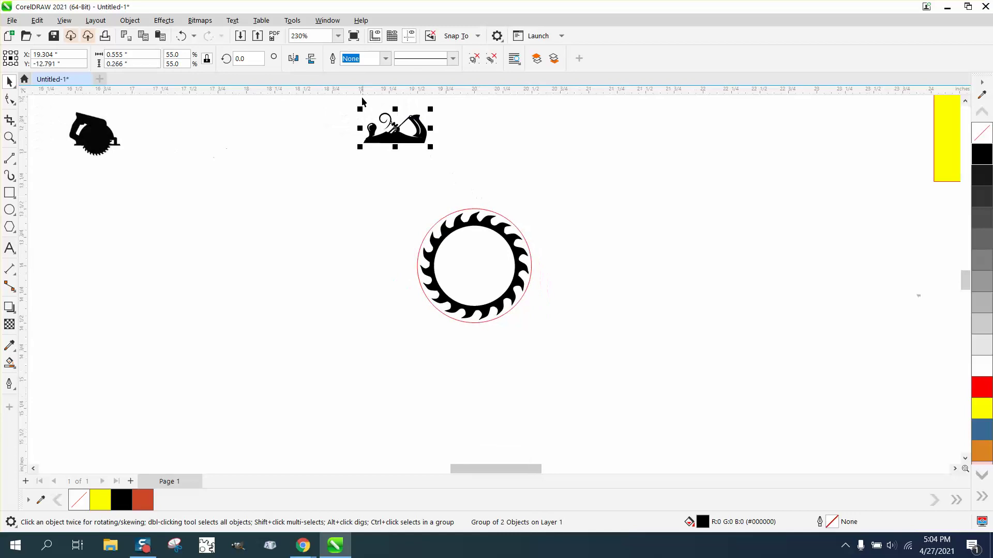
key(p)
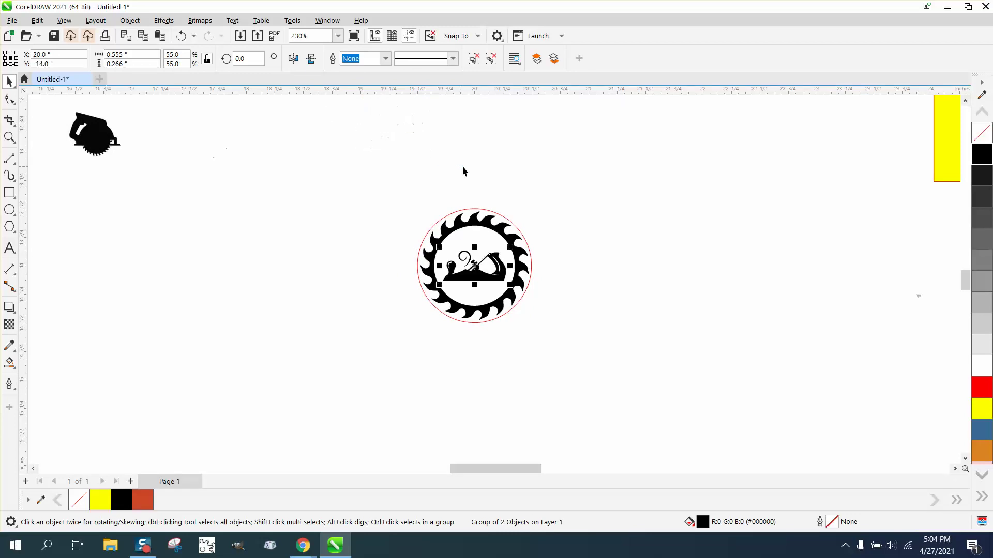
click(9, 137)
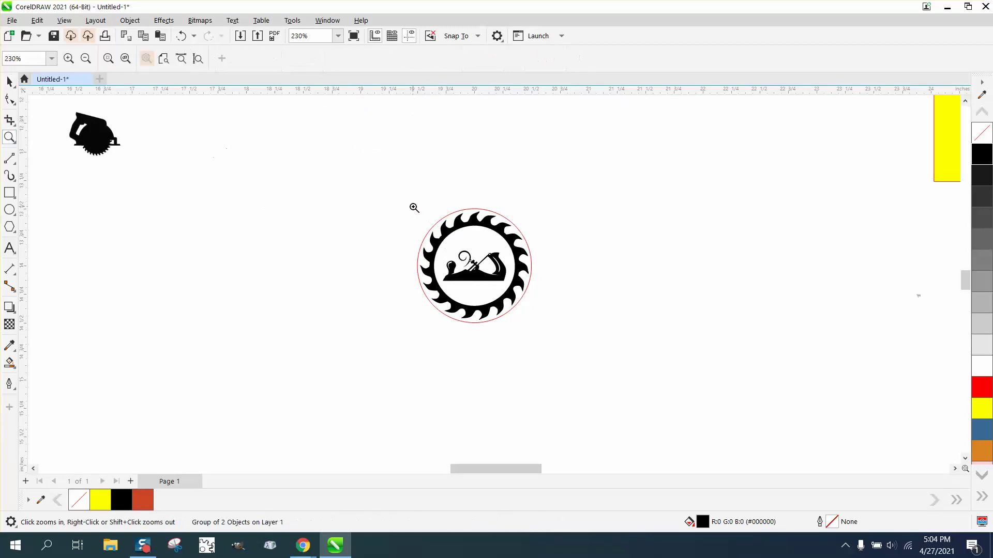
drag(412, 207, 581, 342)
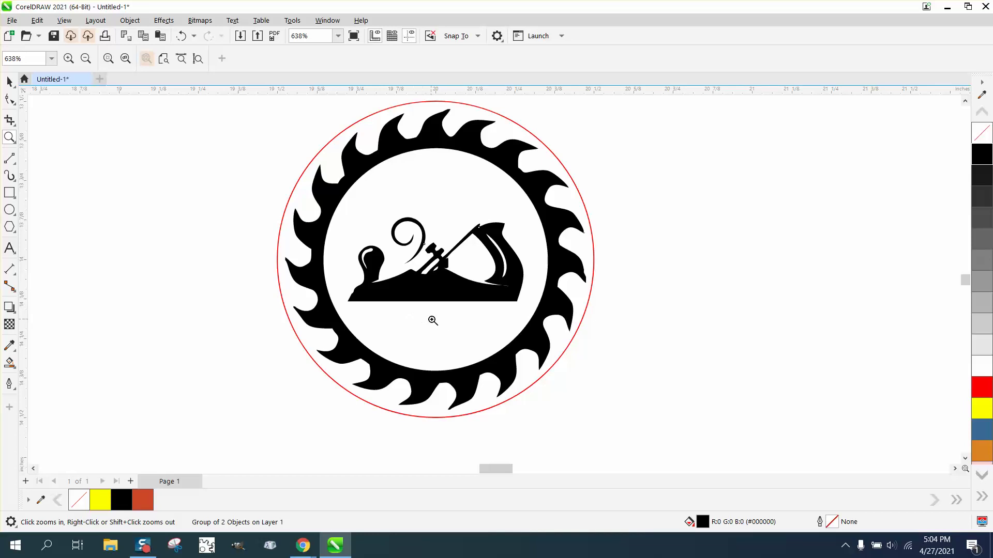
click(9, 81)
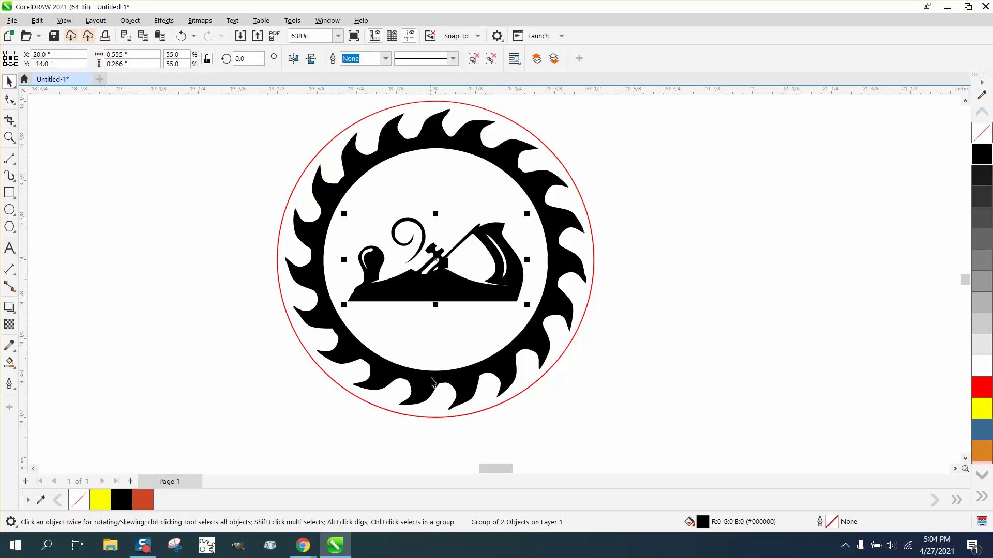
Step: Move the red circle aside and give the saw blade no fill with a black outline
click(477, 372)
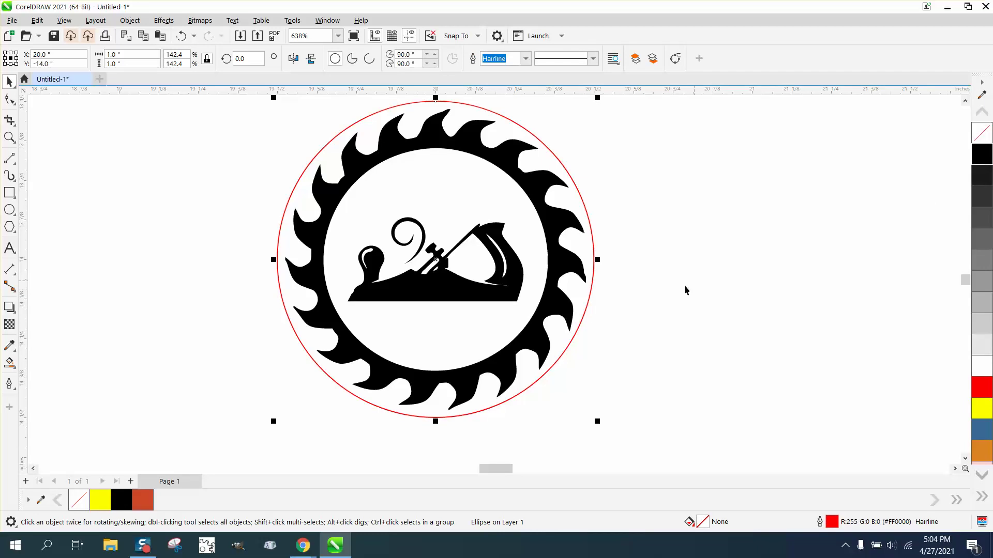
drag(594, 236, 927, 168)
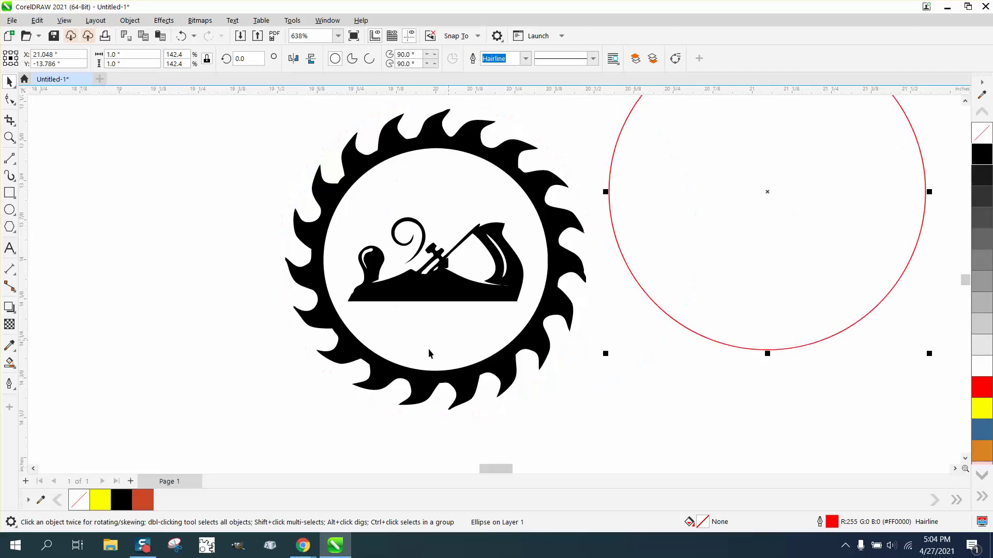
click(448, 380)
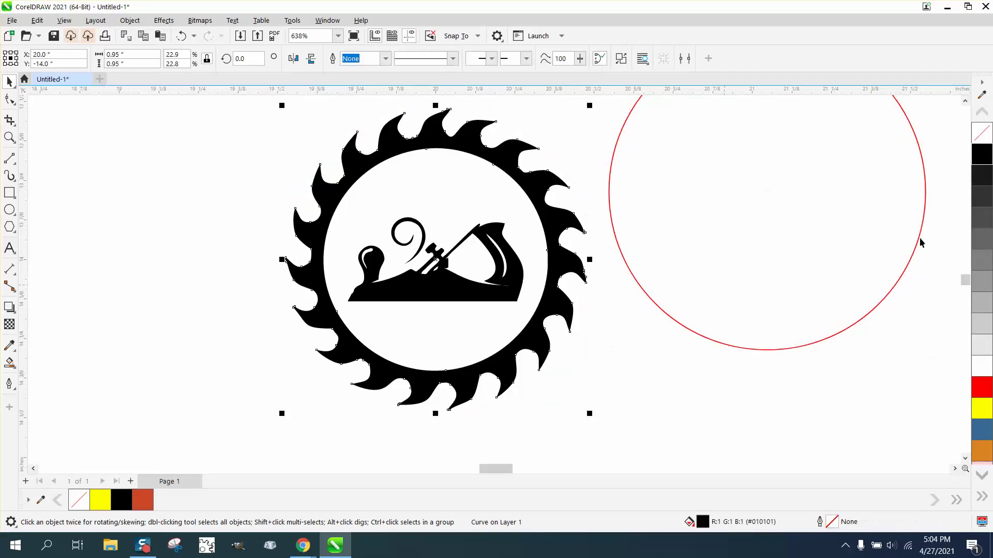
click(982, 133)
right_click(982, 151)
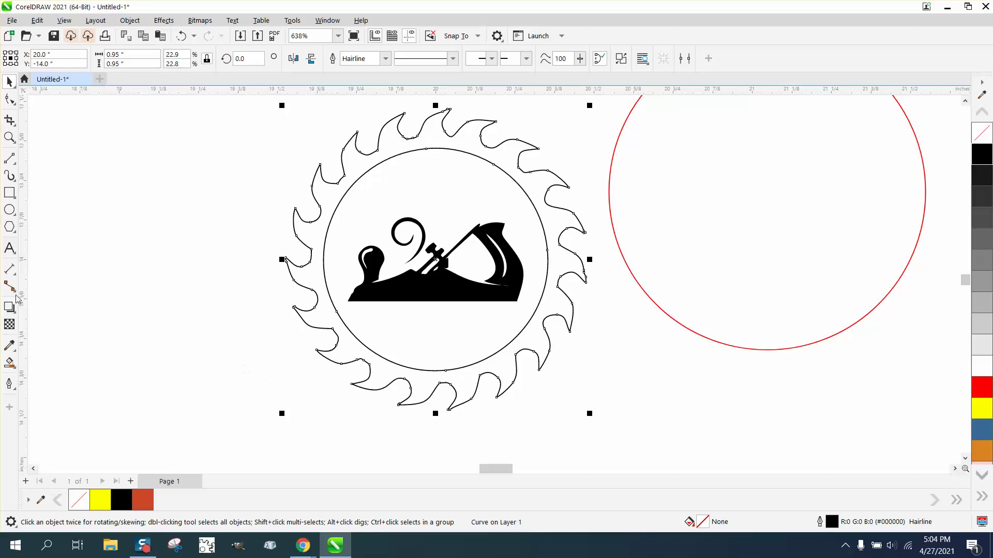
Step: Draw a horizontal 2-Point Line across the circle beneath the hand plane
click(10, 137)
drag(250, 215, 627, 430)
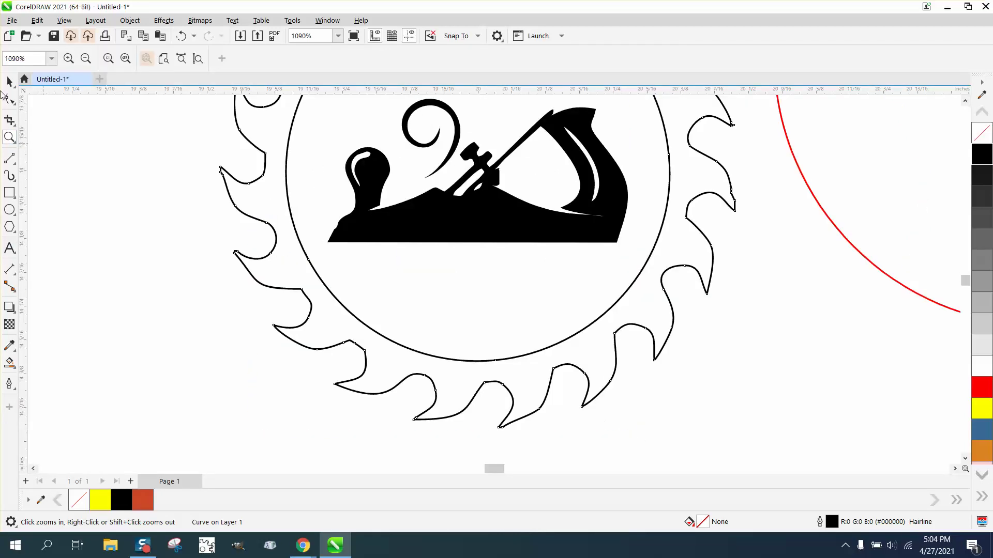
click(12, 124)
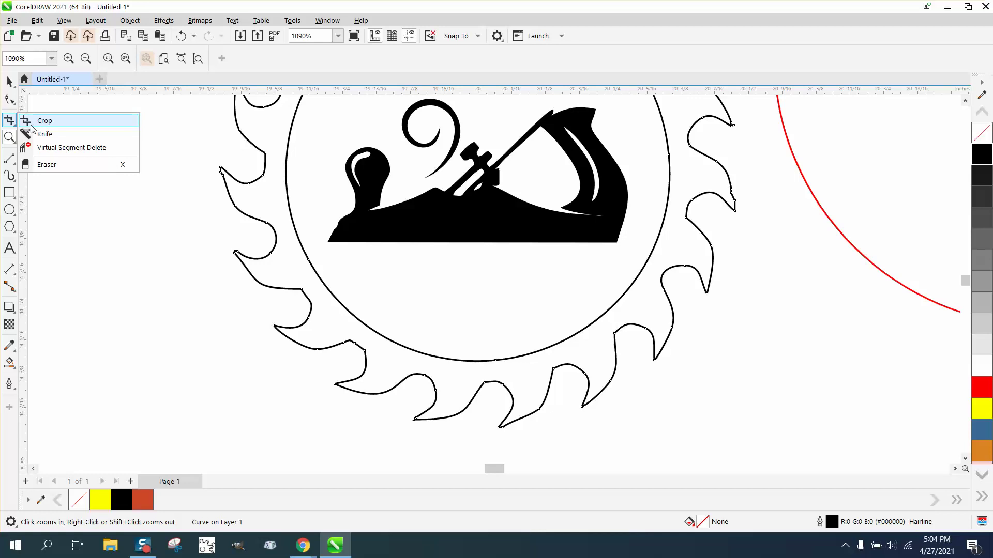
click(13, 161)
click(44, 173)
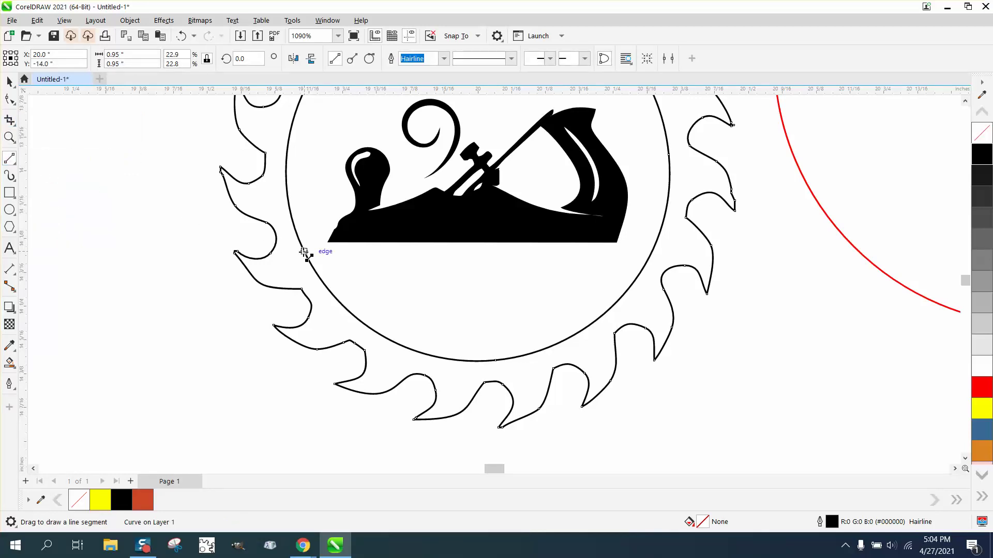
drag(304, 251, 651, 252)
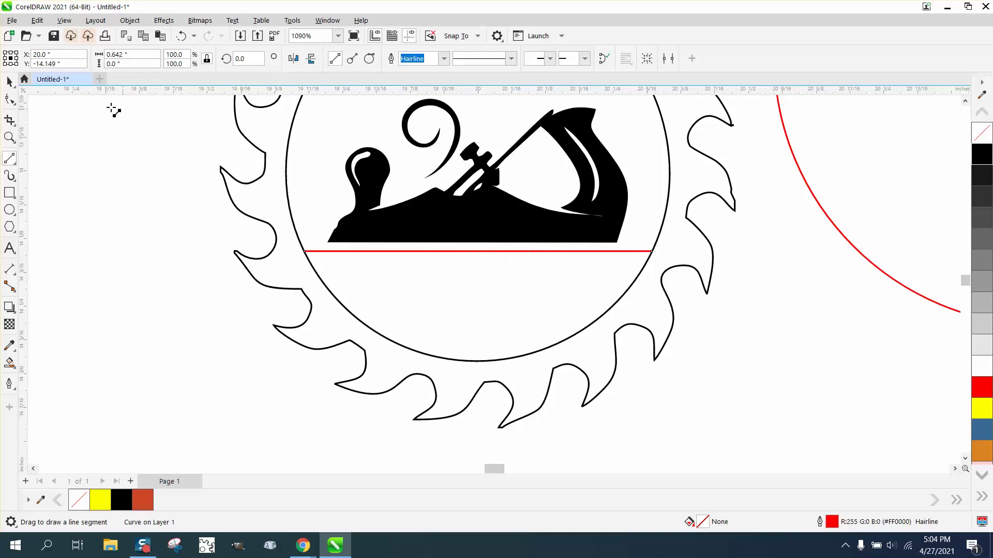
Step: Trim circle segments around the line with Virtual Segment Delete, then undo it
click(16, 128)
click(54, 146)
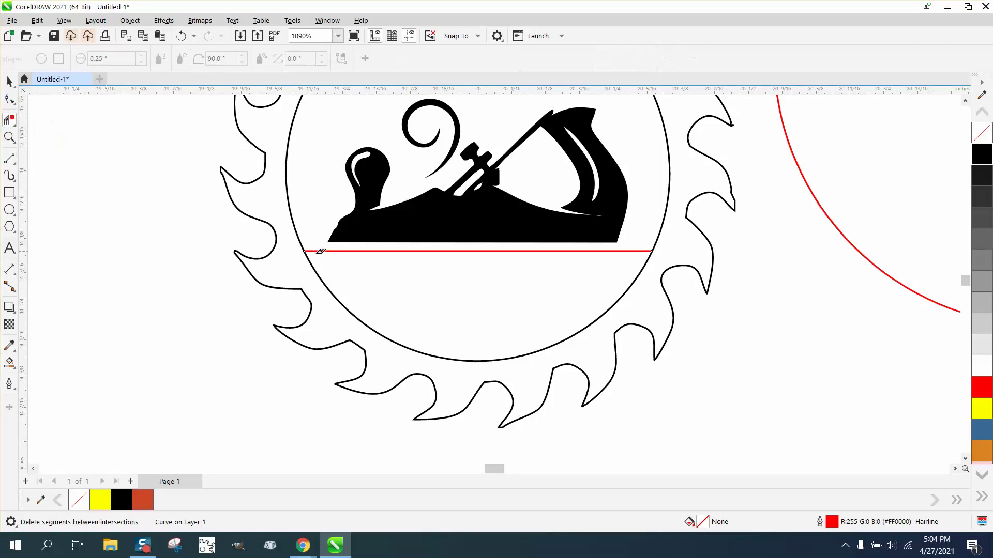
drag(367, 300, 412, 336)
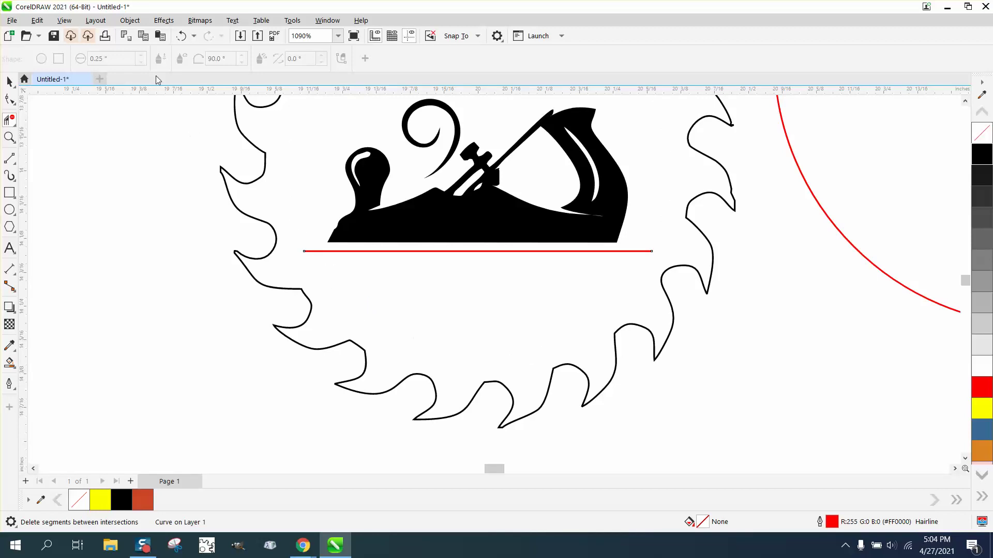
click(180, 36)
Step: Edit the red line's end nodes to lengthen it across the circle
click(9, 137)
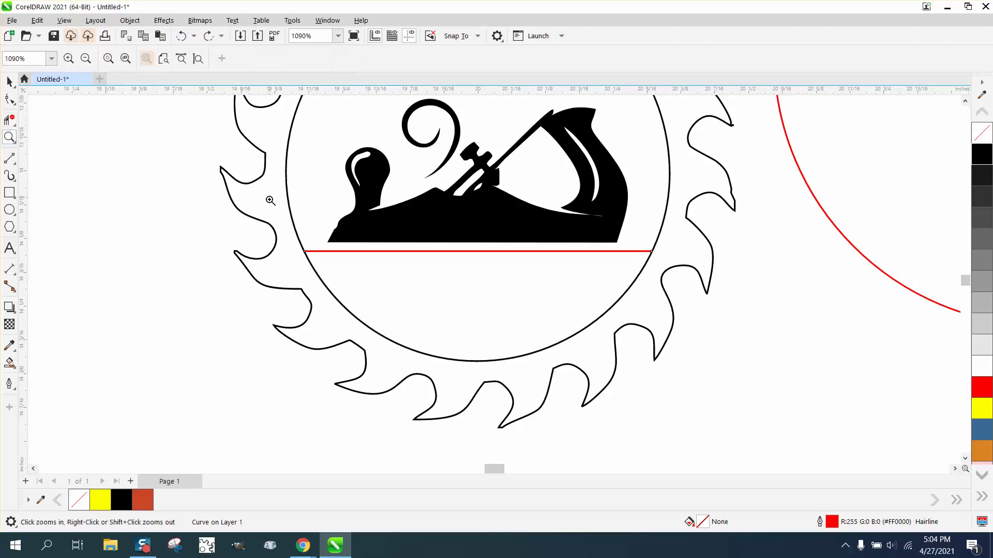
drag(279, 236, 367, 272)
key(F10)
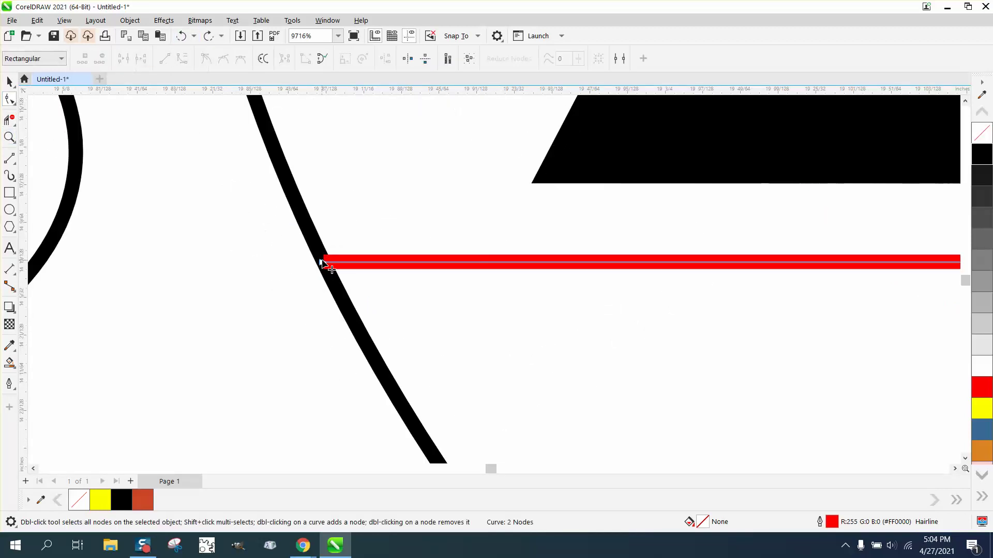
click(323, 262)
scroll(132, 240, down, 2)
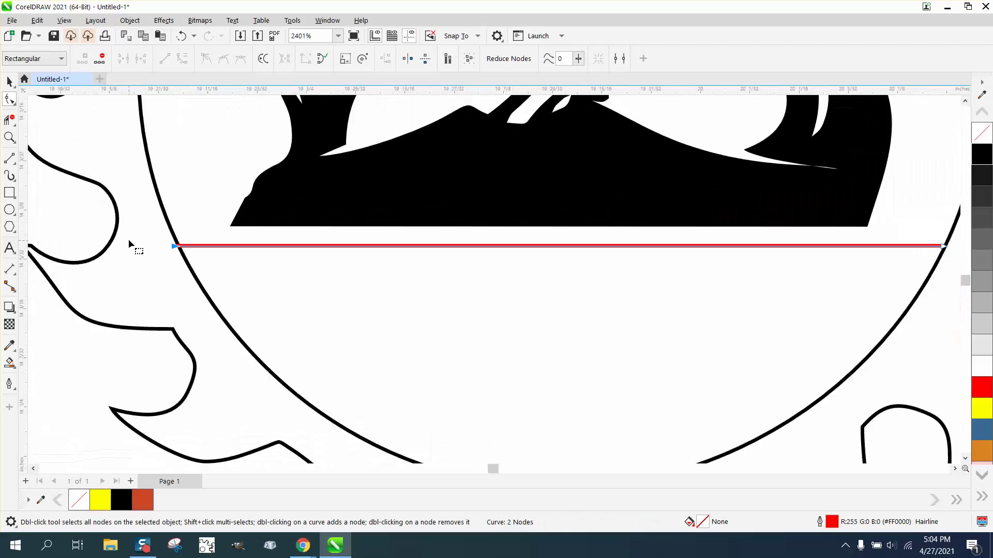
scroll(224, 248, down, 1)
drag(698, 247, 707, 246)
Step: Delete the inner circle's arc below the red line with Virtual Segment Delete
click(14, 119)
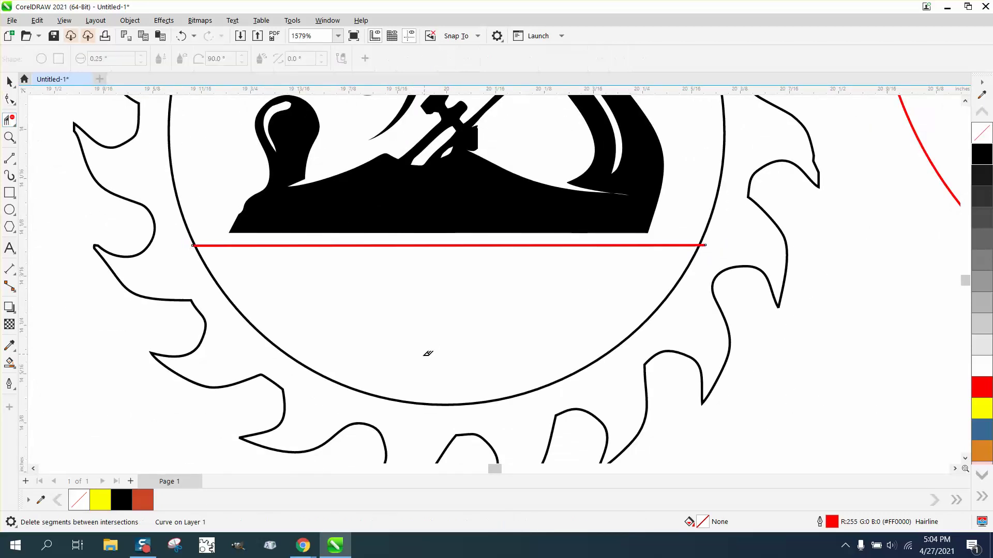
click(412, 403)
scroll(405, 381, down, 1)
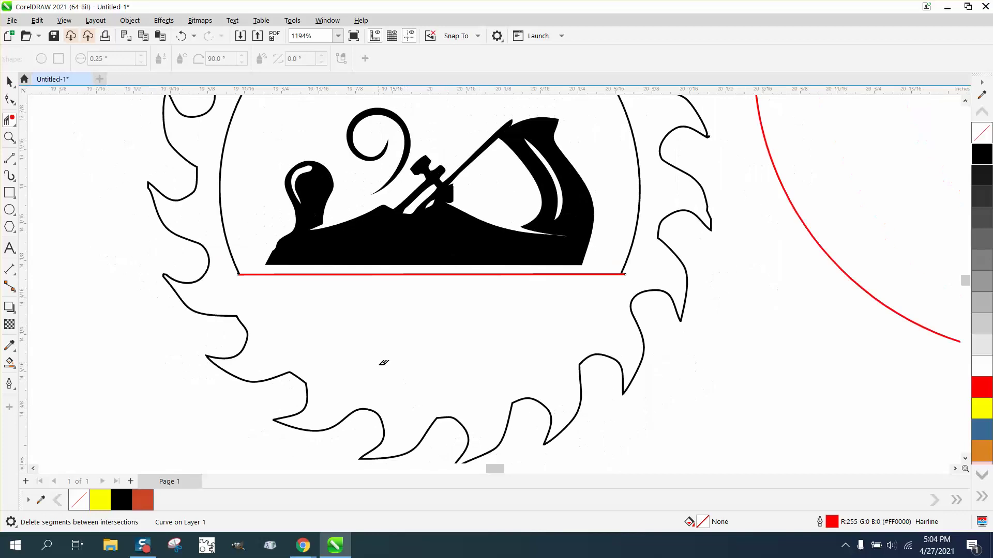
Step: Type 'Wood', scale it to about 61 percent and place it under the plane
click(10, 247)
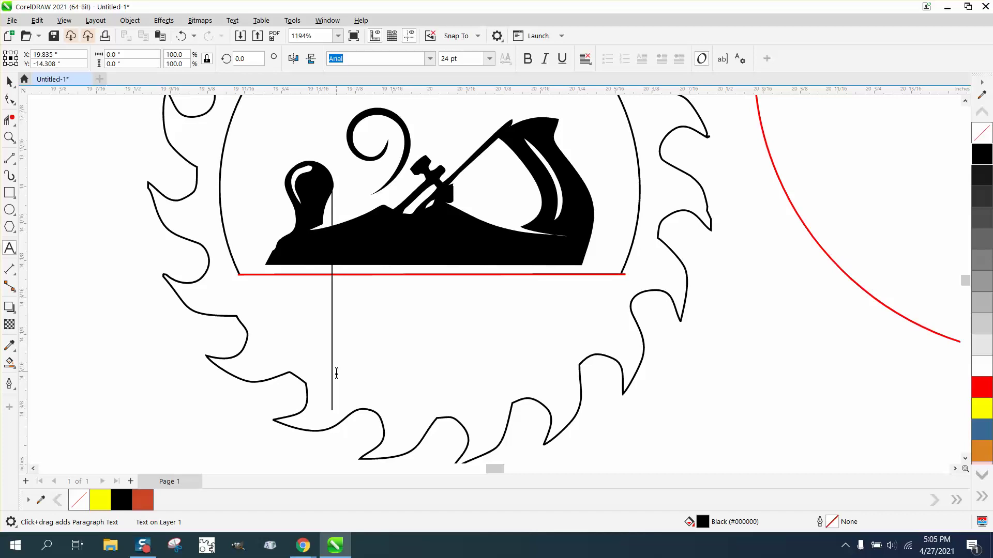
text(Wood)
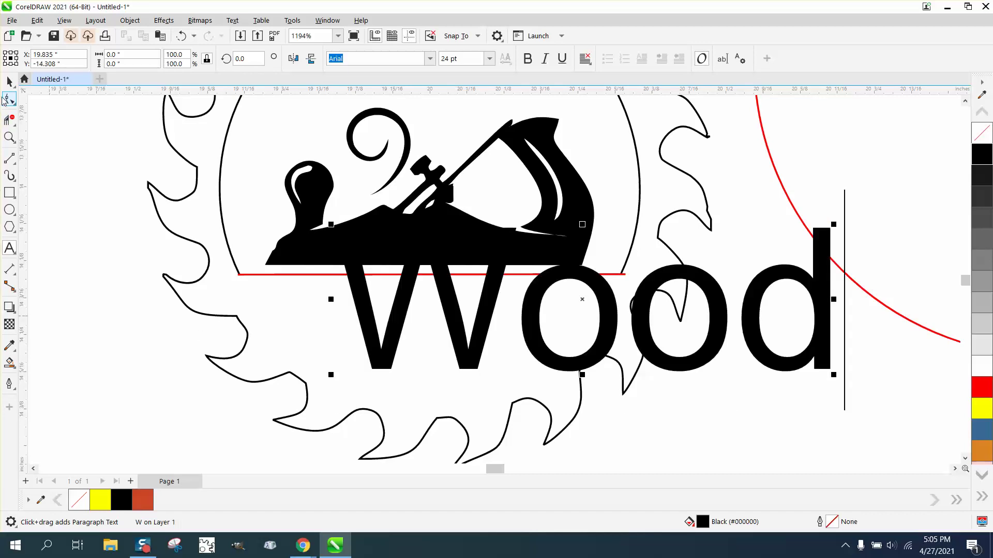
click(9, 82)
drag(836, 223, 670, 279)
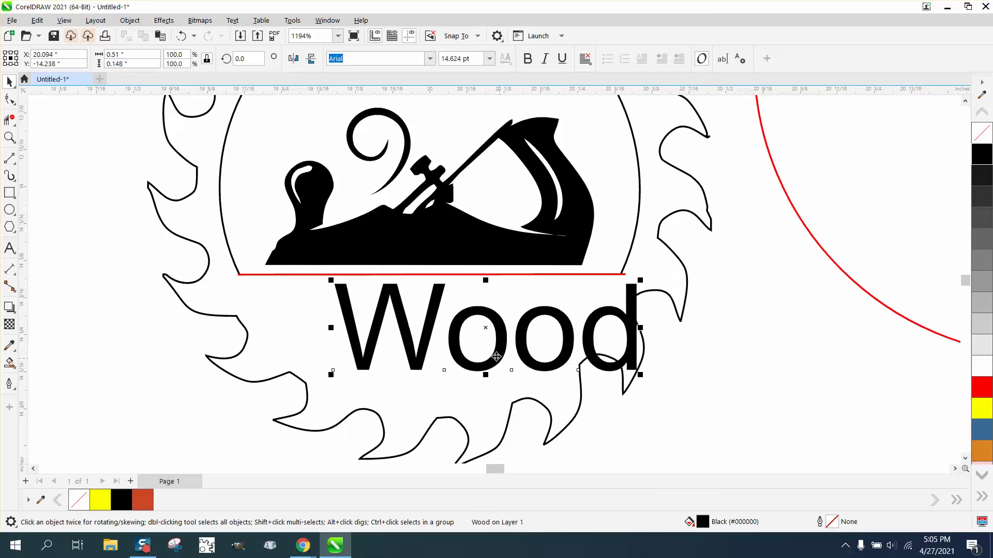
drag(483, 332, 422, 332)
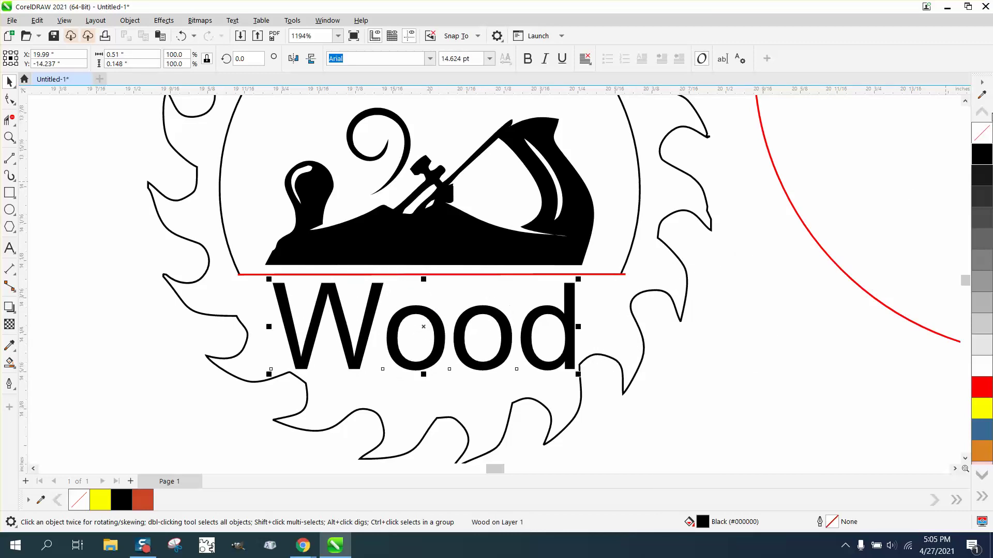
Step: Give the Wood text no fill and a black outline
click(981, 133)
right_click(981, 153)
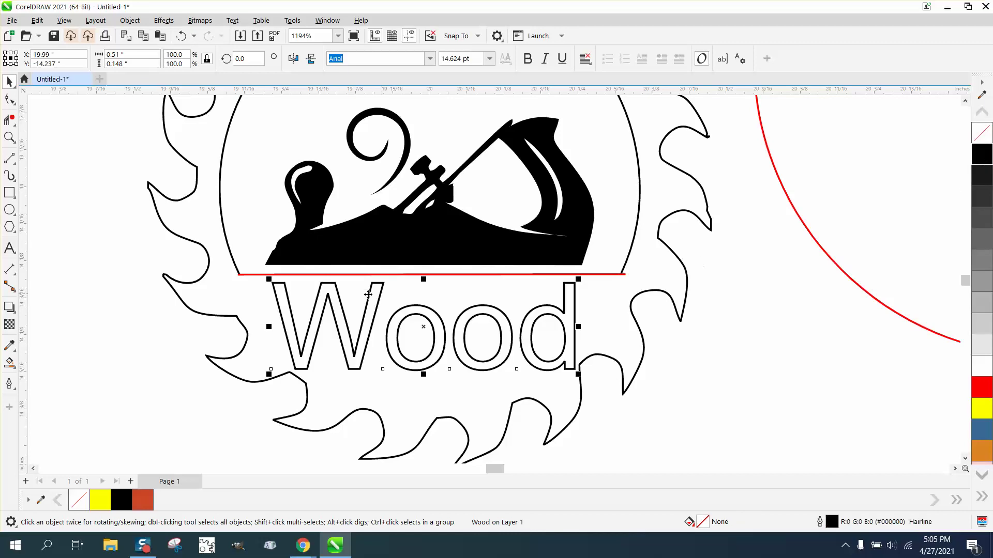
scroll(318, 292, down, 1)
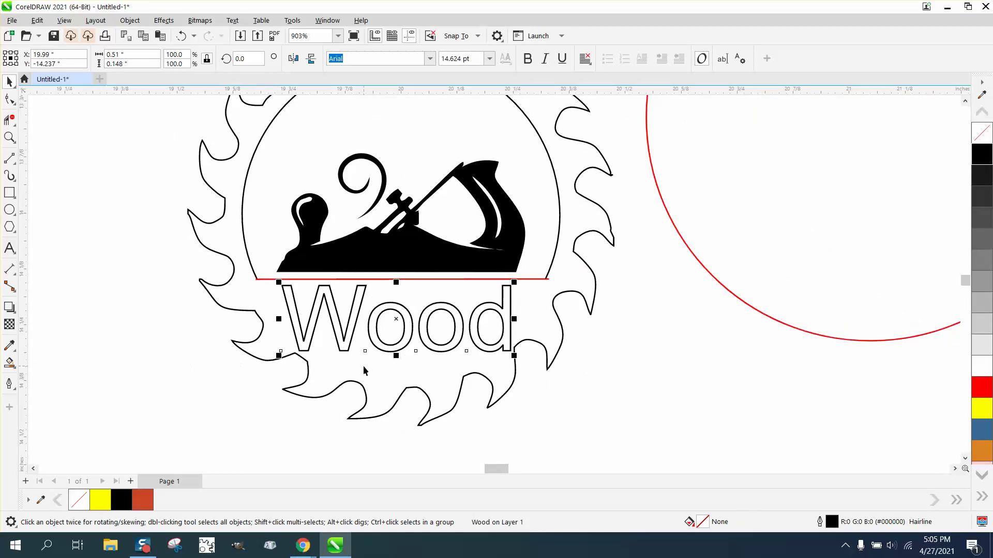
Step: Smart Fill the blade region around Wood and the o and d counters black
click(11, 364)
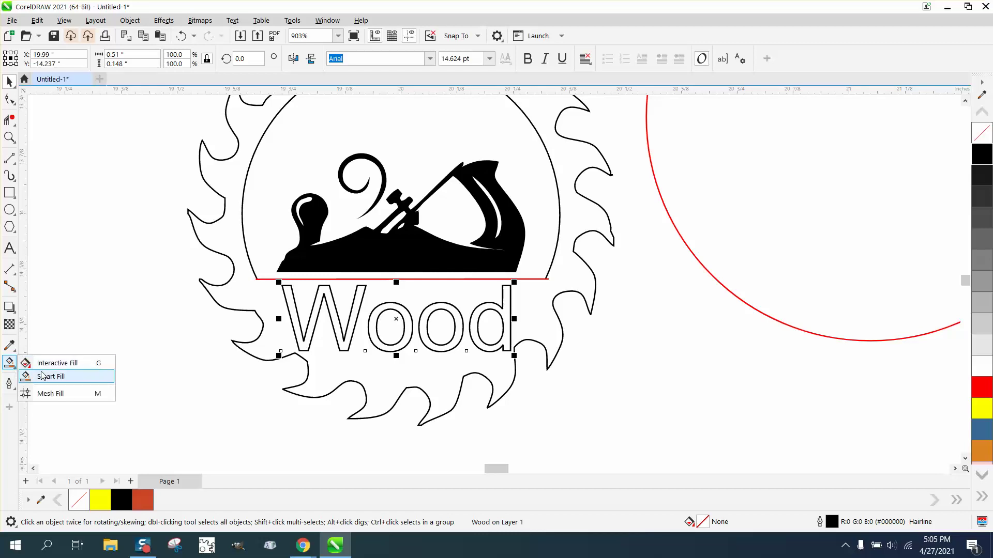
click(43, 376)
click(397, 381)
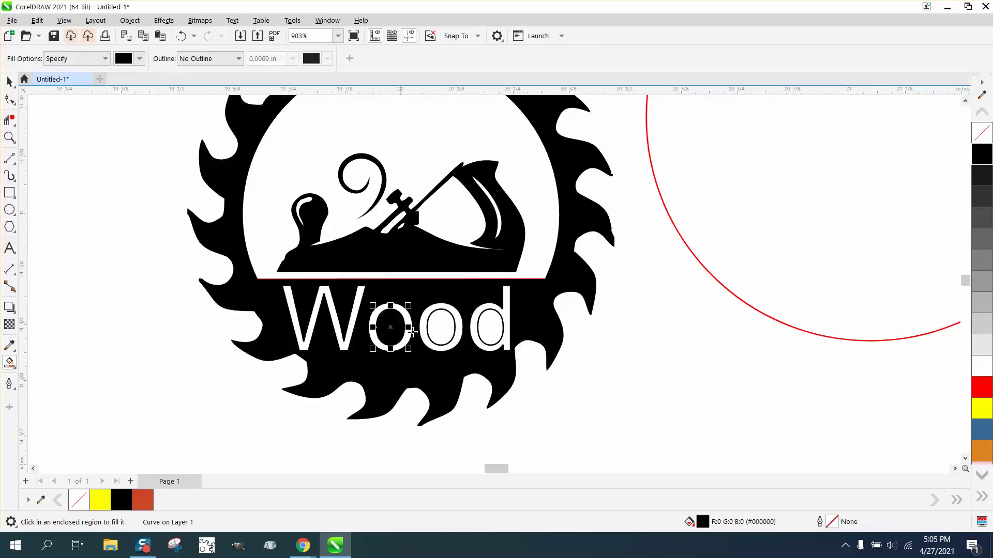
click(451, 331)
click(489, 329)
scroll(321, 352, down, 1)
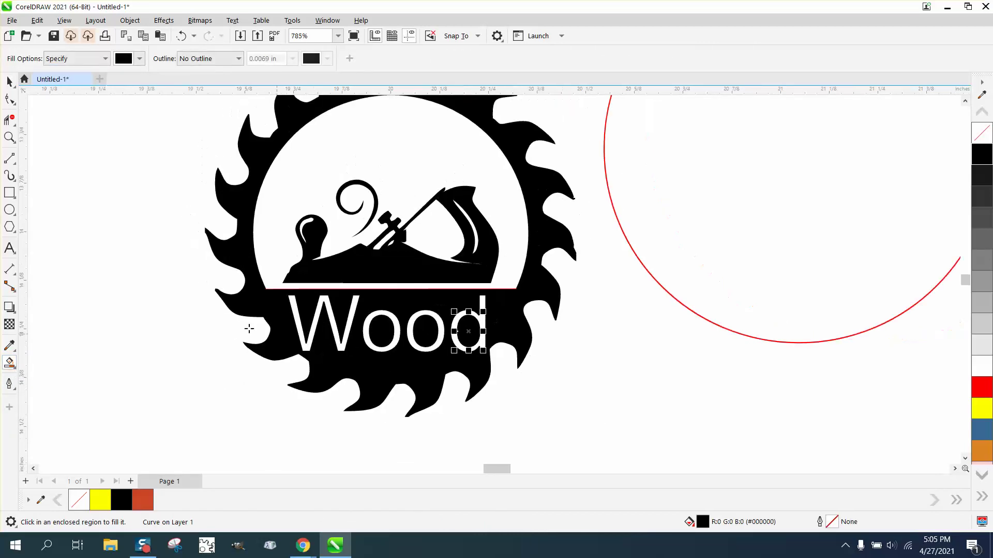
Step: Zoom to the whole logo and marquee-select all its pieces
click(9, 82)
scroll(372, 408, down, 2)
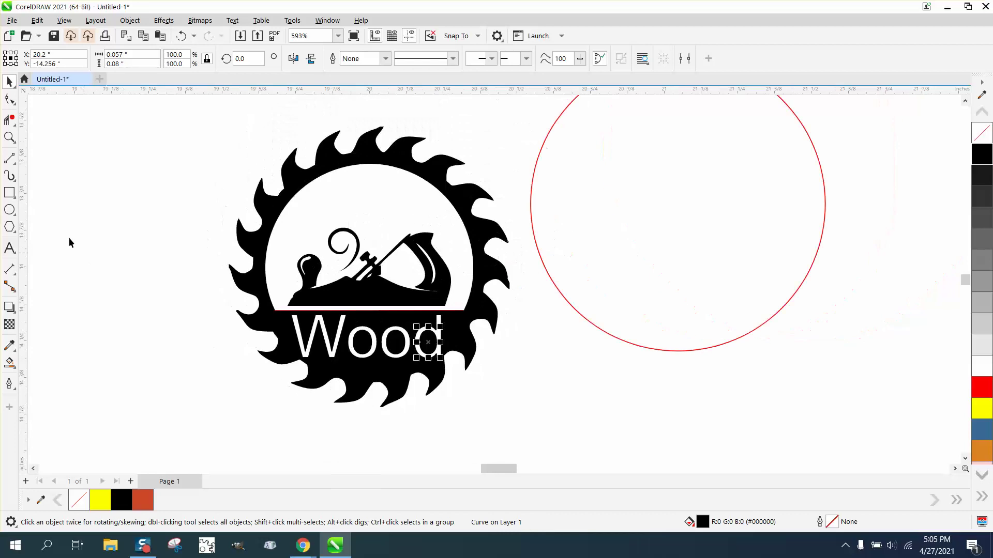
click(9, 137)
drag(216, 129, 571, 424)
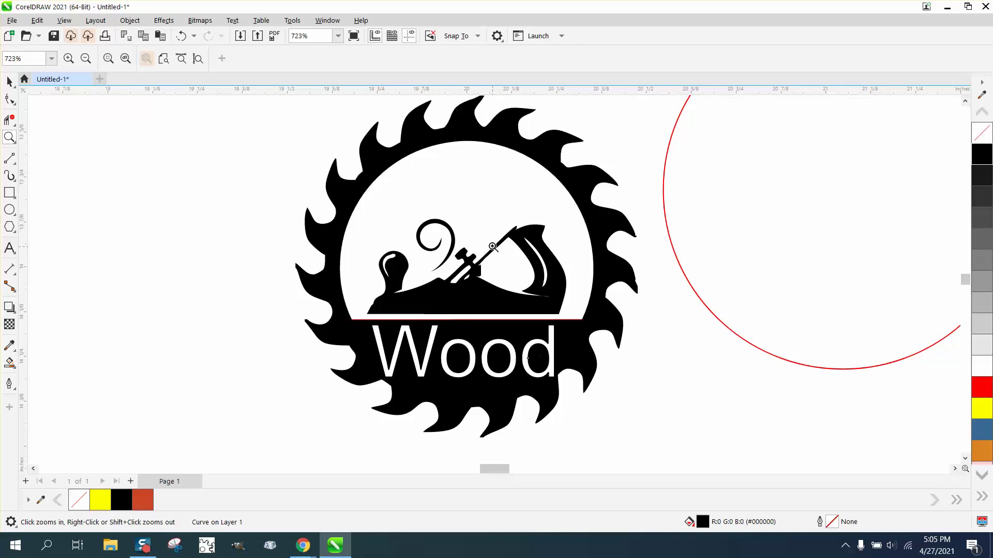
scroll(419, 216, down, 2)
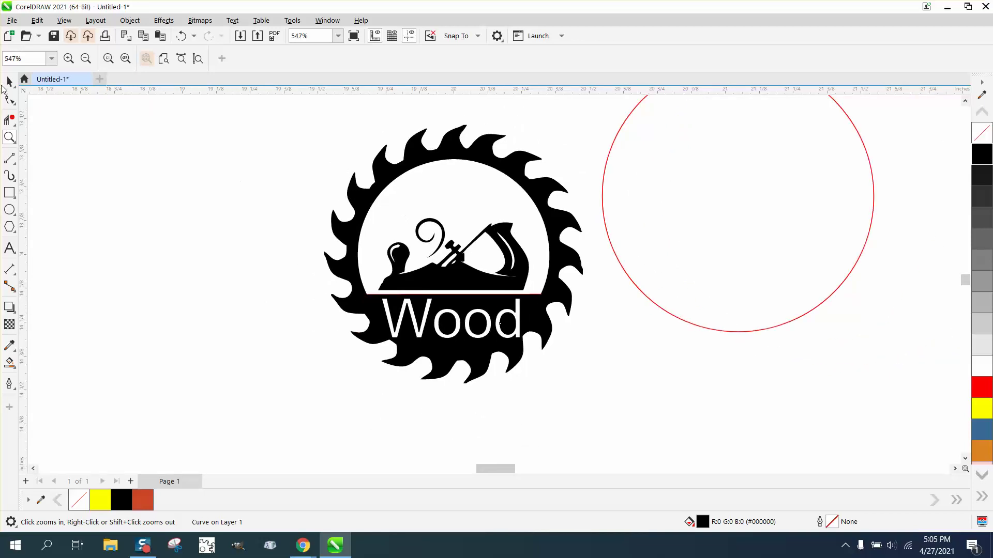
click(9, 81)
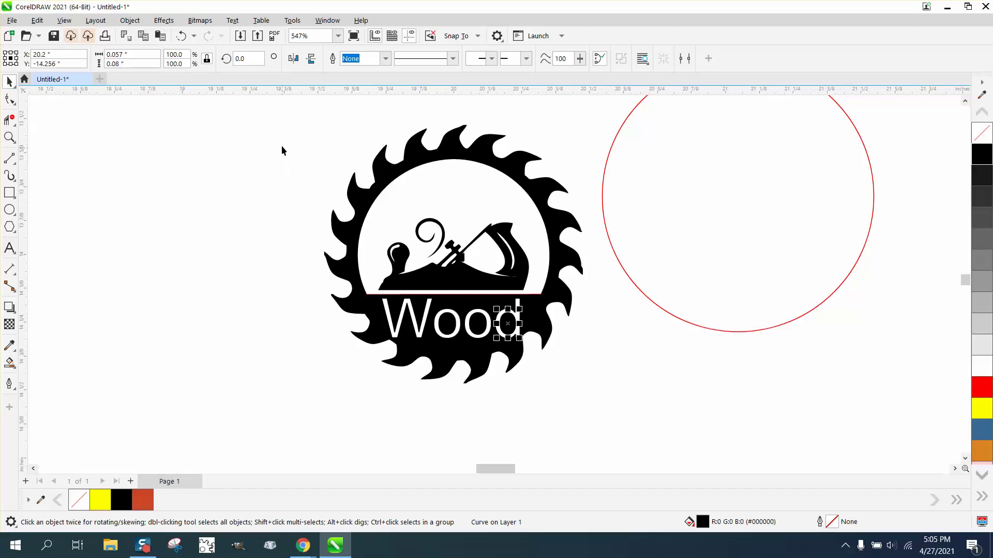
drag(284, 116, 619, 408)
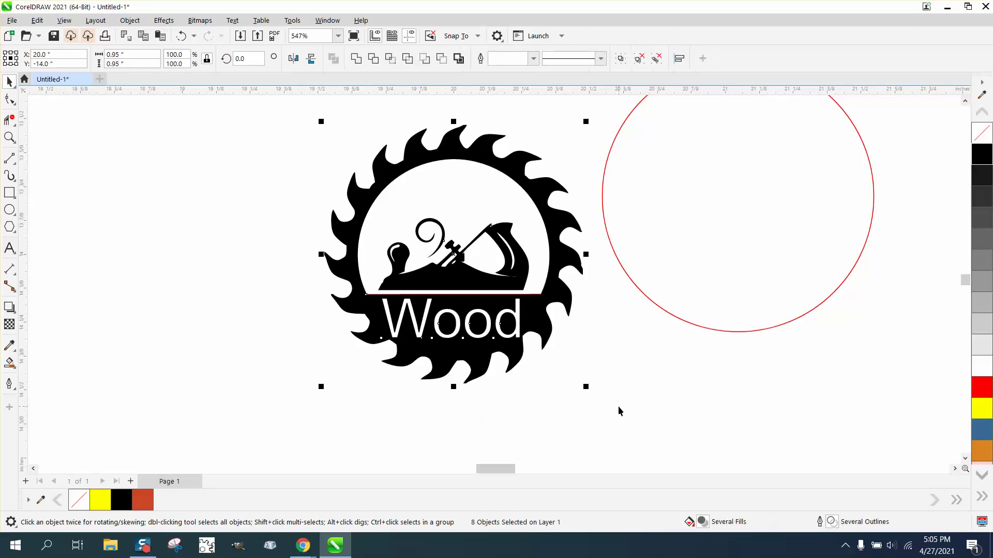